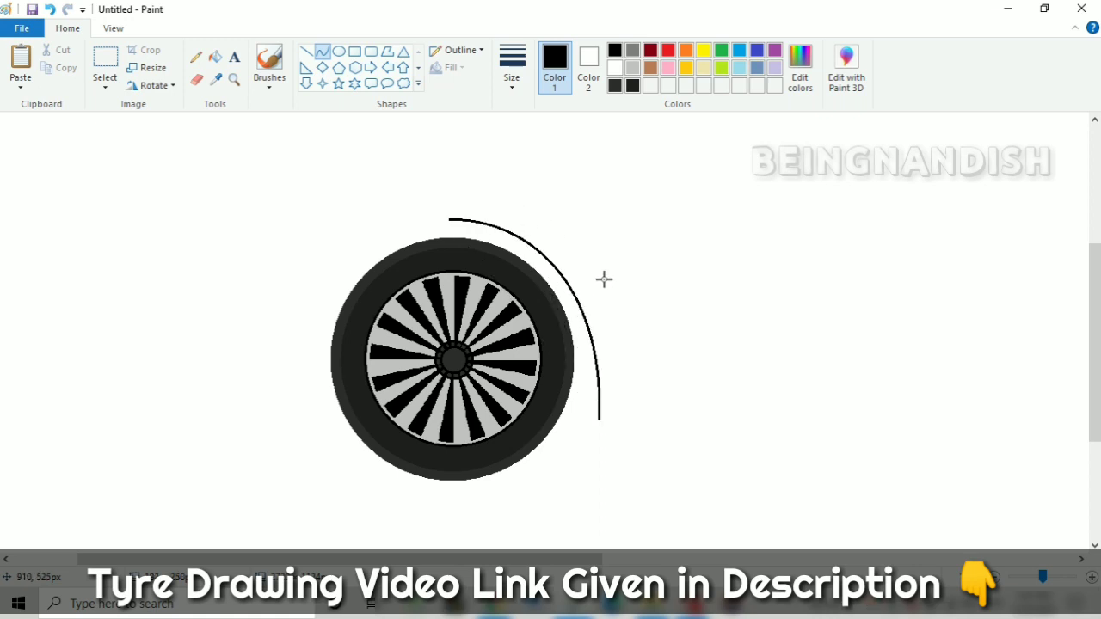
- Finish the curve over the tyre and copy it using a free-form selection around the arc
click(693, 275)
click(105, 86)
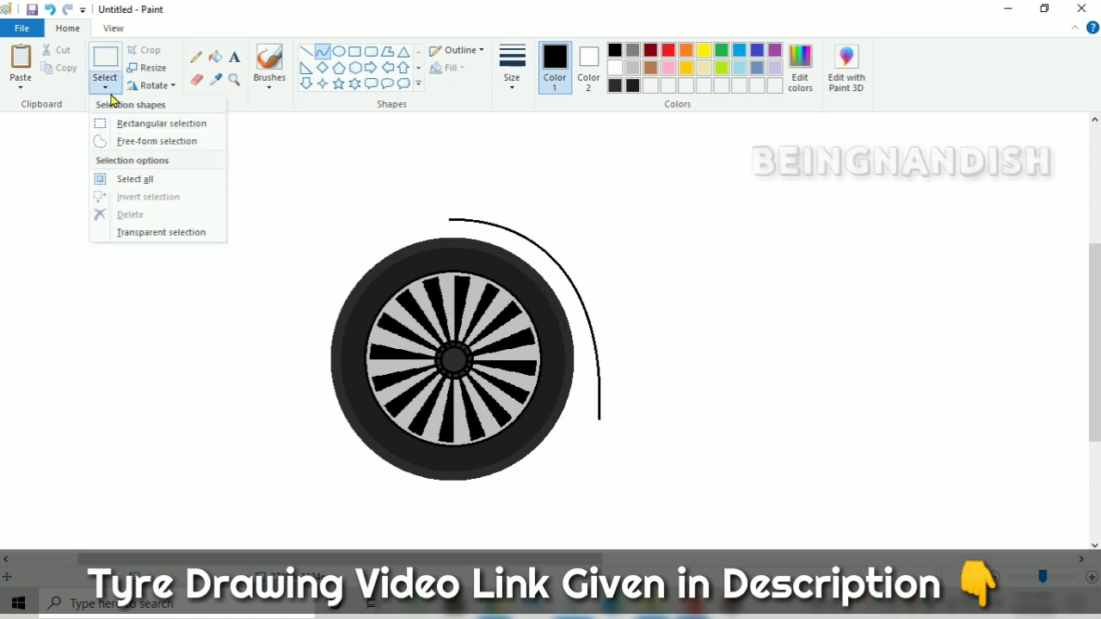
click(143, 140)
drag(473, 186, 472, 231)
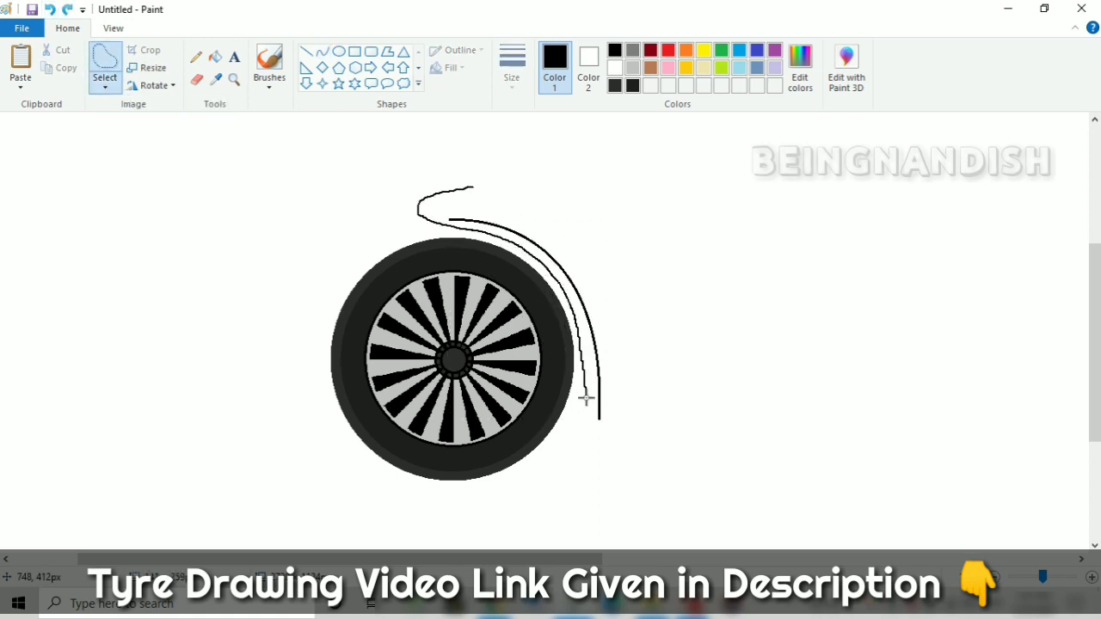
drag(586, 398, 497, 196)
right_click(502, 211)
click(536, 239)
- Paste the arc, flip it horizontally, join it transparently to the original as a full wheel arch and close its base with straight lines
click(20, 86)
click(36, 108)
right_click(94, 182)
click(258, 393)
click(106, 86)
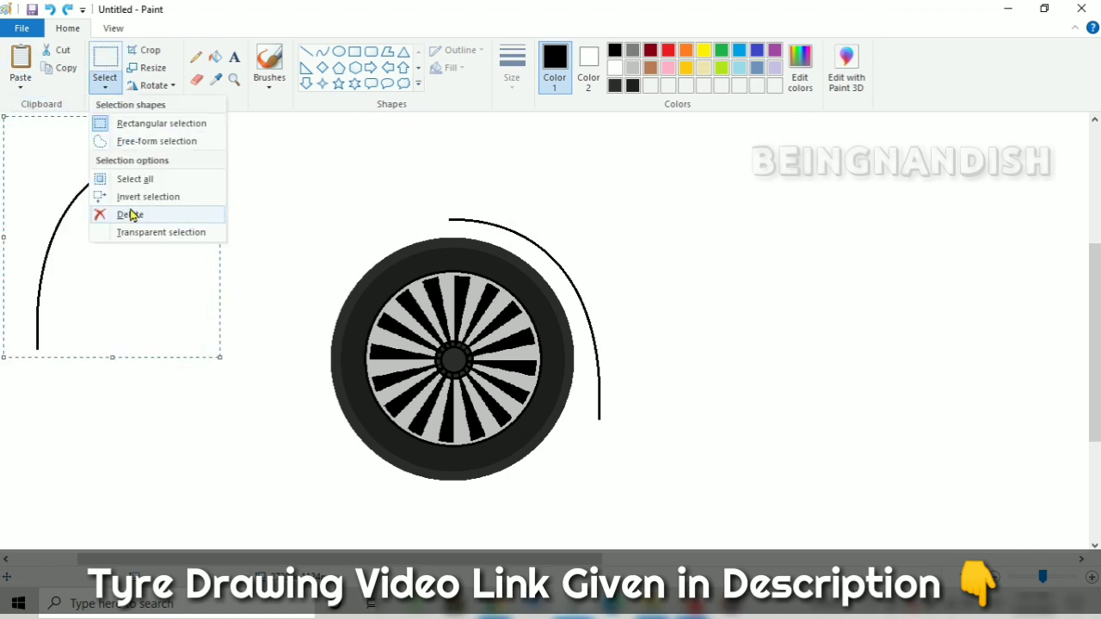
drag(129, 258, 402, 299)
click(306, 52)
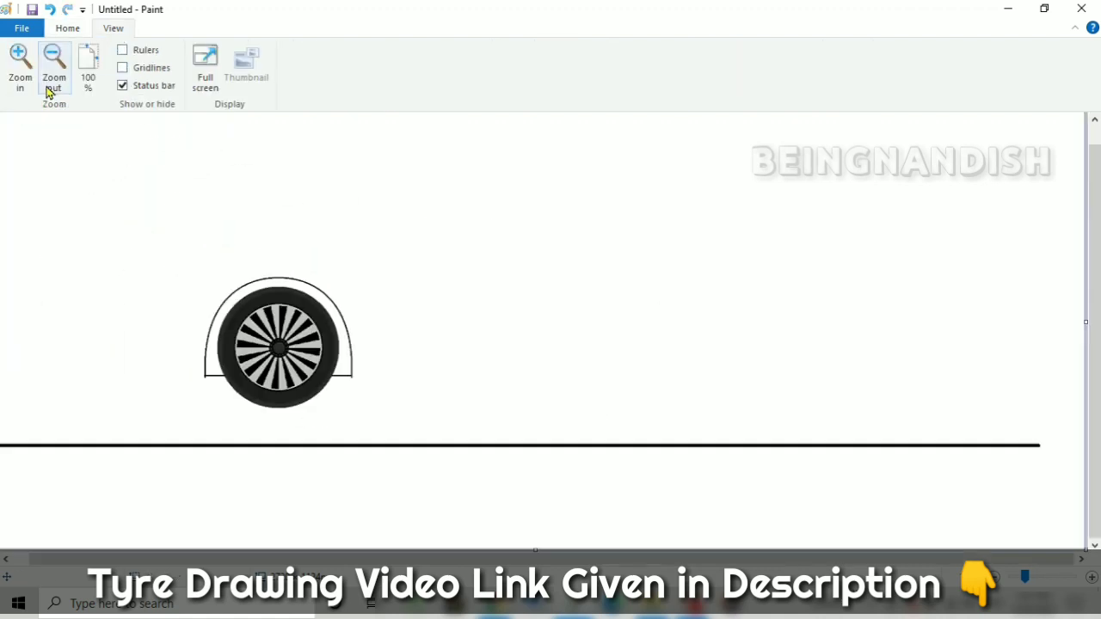
- Move the wheel together with its arch down so the tyre rests on the ground line
click(68, 28)
click(105, 69)
mouse_move(182, 246)
mouse_down()
mouse_move(263, 369)
mouse_move(361, 405)
mouse_up()
drag(307, 337, 251, 371)
- Copy the wheel and arch, paste a horizontally flipped duplicate and place it on the ground line as the rear wheel
right_click(250, 373)
click(281, 401)
click(391, 209)
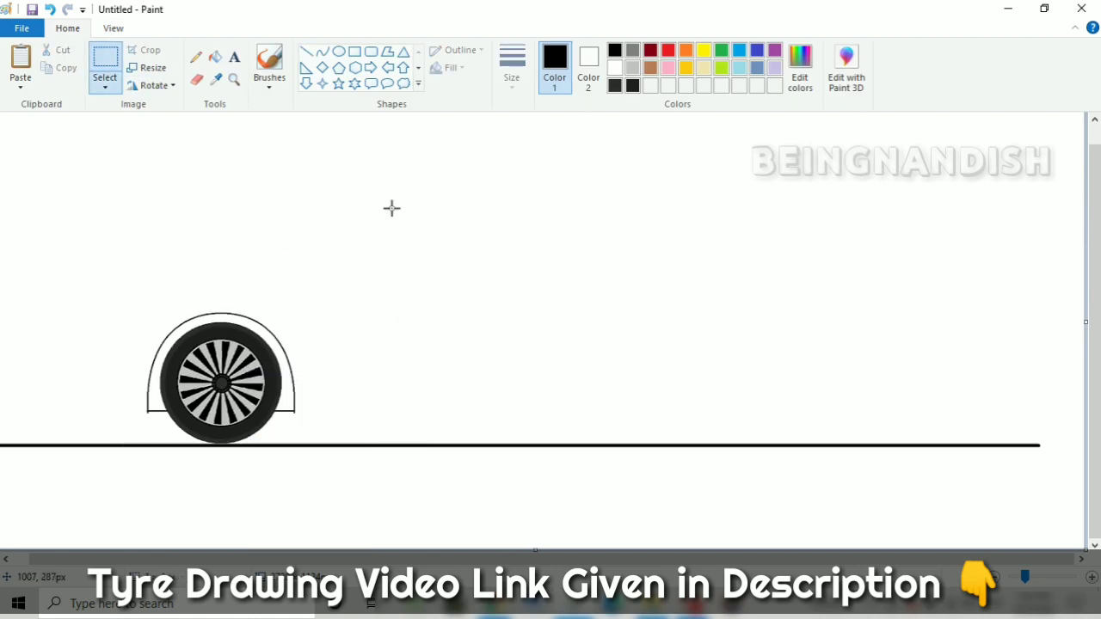
right_click(386, 199)
click(419, 244)
right_click(102, 198)
click(267, 408)
drag(93, 208, 772, 374)
- Draw a straight sill line joining the lower ends of the front and rear wheel arches
scroll(772, 374, up, 1)
click(306, 52)
mouse_move(294, 433)
mouse_down()
mouse_move(683, 465)
mouse_move(698, 448)
mouse_up()
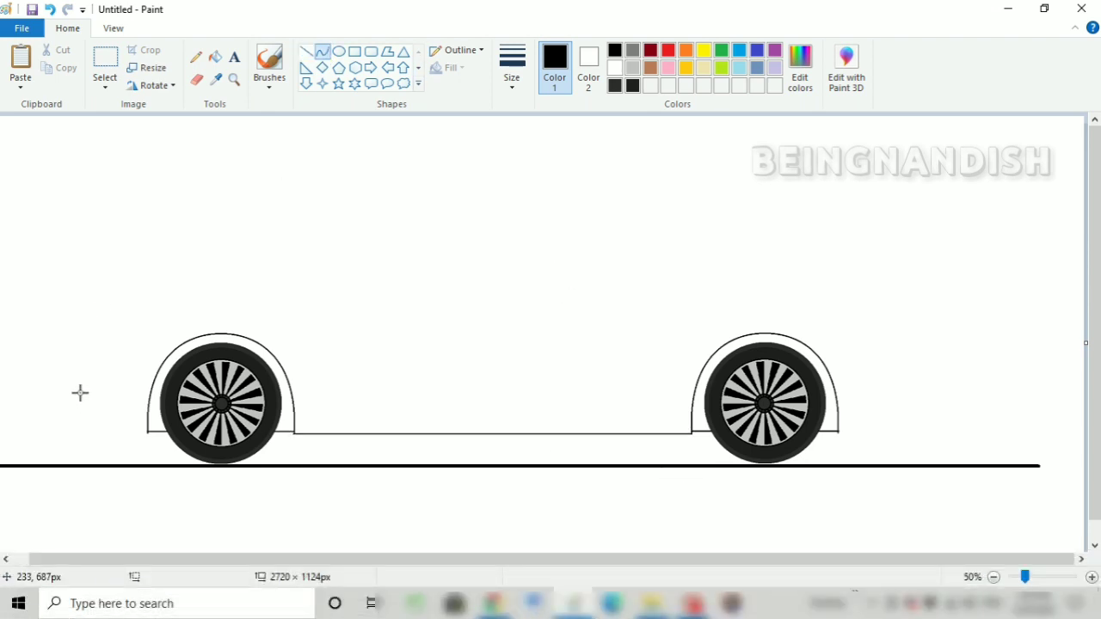
- Draw a curved bonnet line rising from the car's nose over the front wheel arch
drag(79, 392, 319, 291)
mouse_move(126, 320)
mouse_down()
mouse_move(108, 312)
mouse_move(126, 308)
mouse_up()
click(357, 324)
- Draw the curved front bumper below the bonnet line and connect its underside to the front wheel arch
click(113, 29)
click(21, 67)
scroll(313, 238, down, 4)
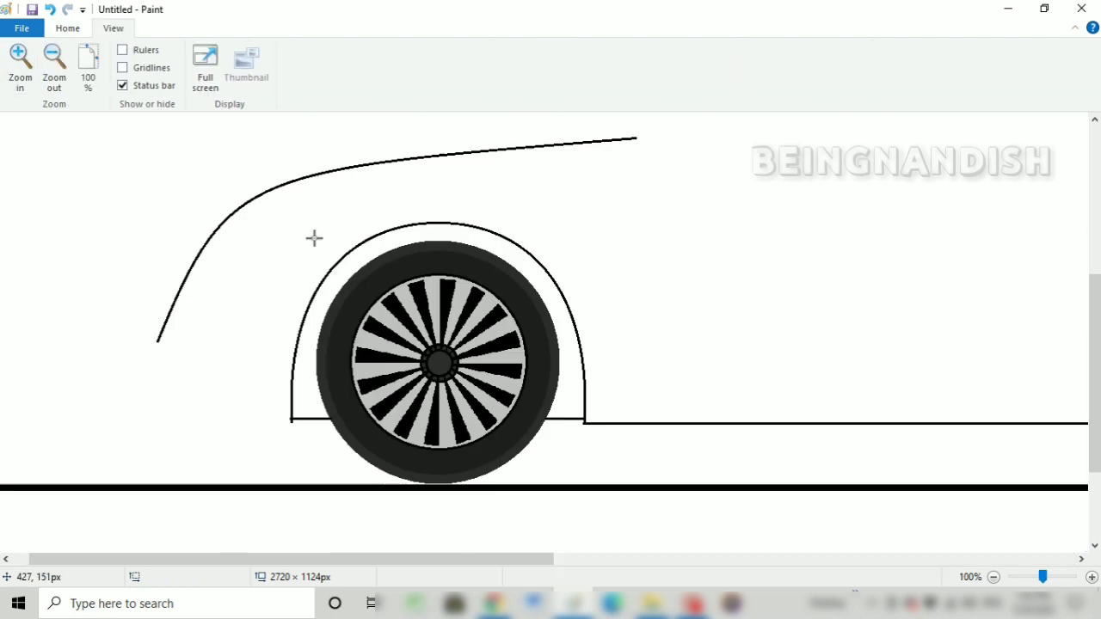
drag(188, 418, 140, 389)
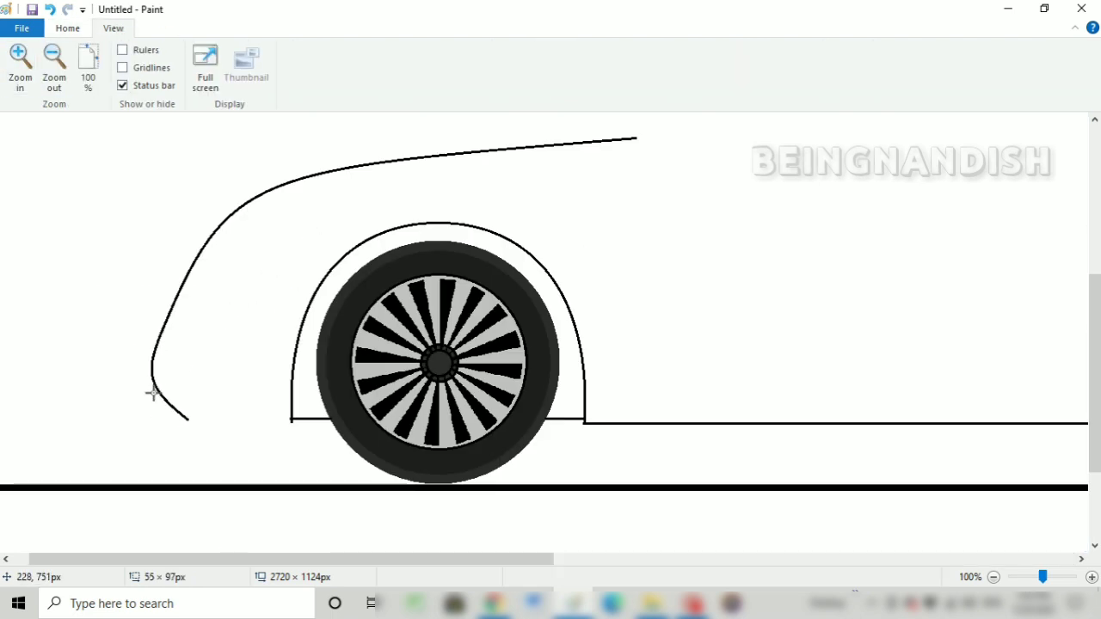
drag(187, 419, 292, 422)
drag(293, 423, 293, 432)
click(191, 429)
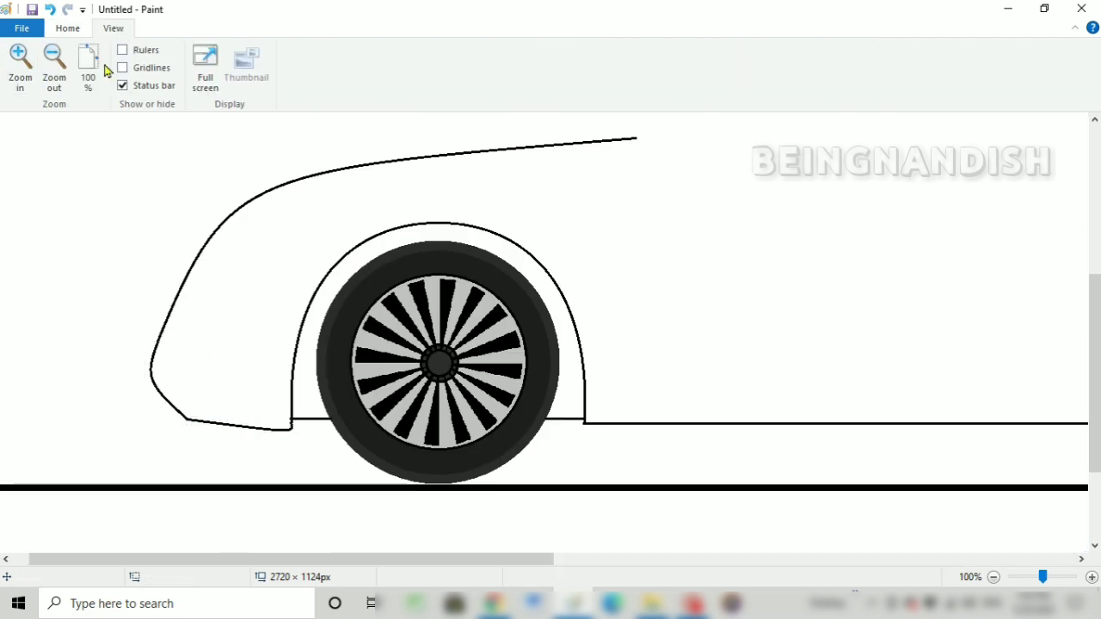
- Draw a curved windscreen line from the bonnet's rear end up into the front of the roof
click(54, 67)
drag(319, 293, 539, 222)
drag(516, 224, 454, 228)
click(606, 238)
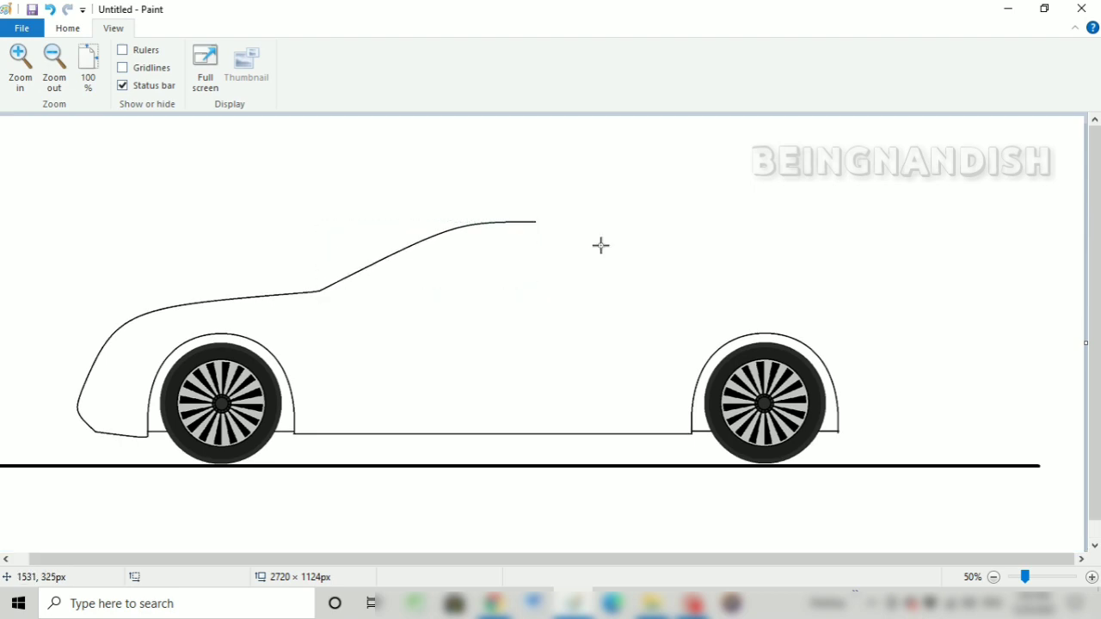
- Draw the rear roof curve sloping from the end of the front roof line down behind the rear wheel
drag(533, 222, 875, 287)
drag(692, 251, 754, 220)
click(597, 324)
- Delete the middle section of the roof line and replace it with a straight horizontal line
scroll(597, 324, up, 1)
drag(344, 560, 683, 572)
click(66, 28)
click(105, 61)
drag(393, 291, 582, 380)
key(Delete)
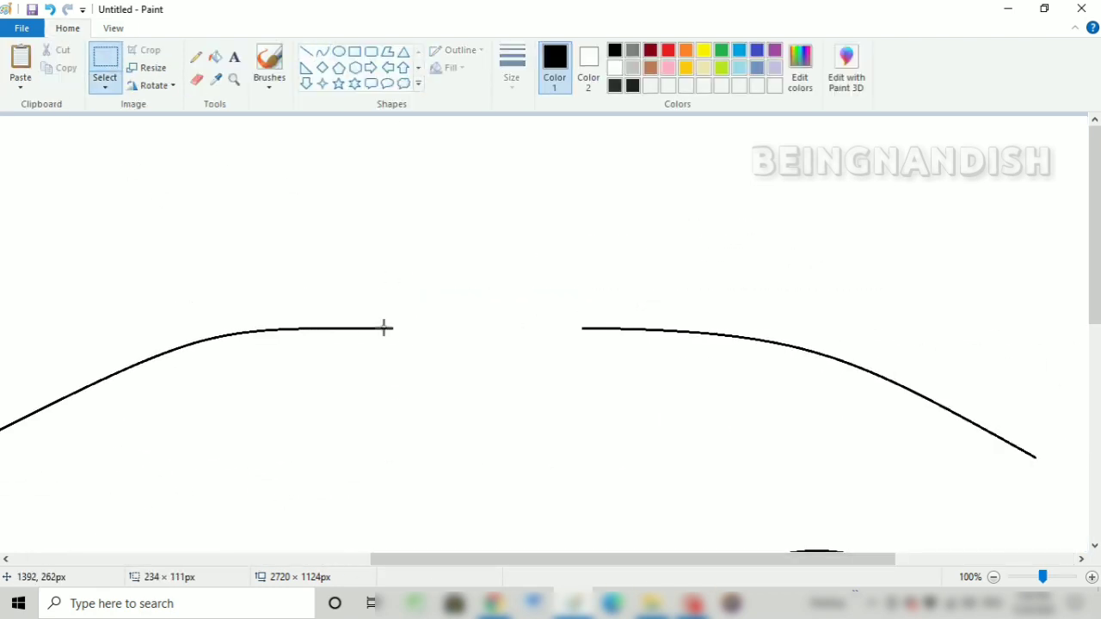
click(306, 51)
drag(392, 329, 583, 329)
click(587, 240)
- Shift the rear wheel and arch slightly rearward as a transparent selection and close the gap in the sill with a straight line
scroll(587, 240, down, 3)
drag(588, 560, 718, 560)
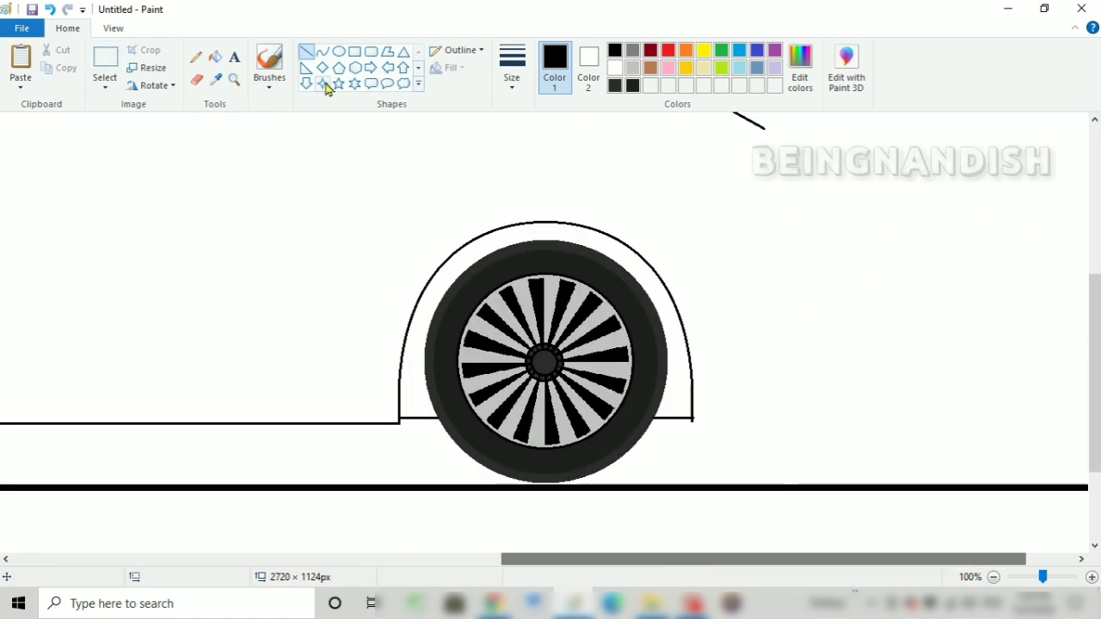
click(105, 61)
drag(355, 197, 799, 535)
click(105, 86)
click(147, 233)
drag(564, 334, 622, 334)
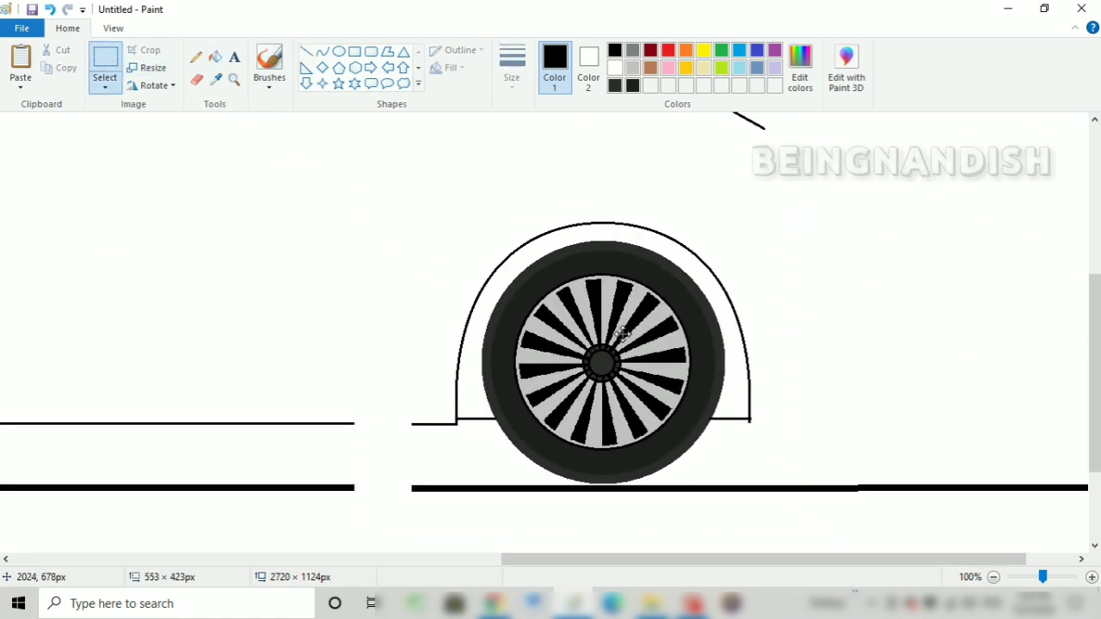
click(306, 51)
drag(353, 423, 413, 424)
- Draw the boot and rear bumper outline with curves from the roof's rear end to the rear wheel arch
scroll(700, 265, up, 3)
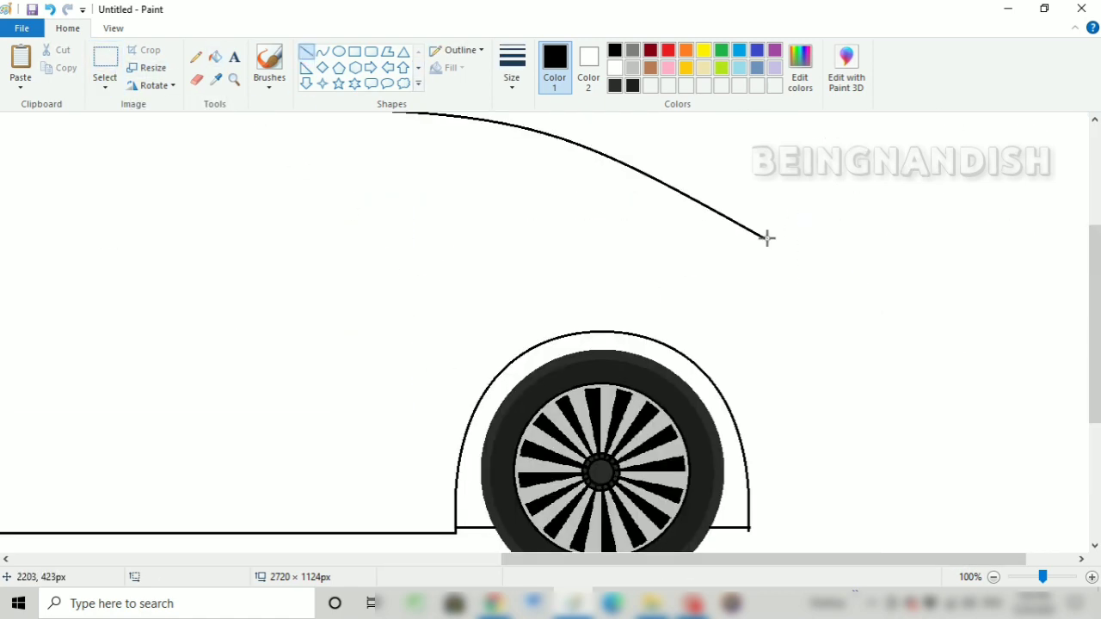
drag(765, 239, 981, 389)
click(50, 9)
click(323, 52)
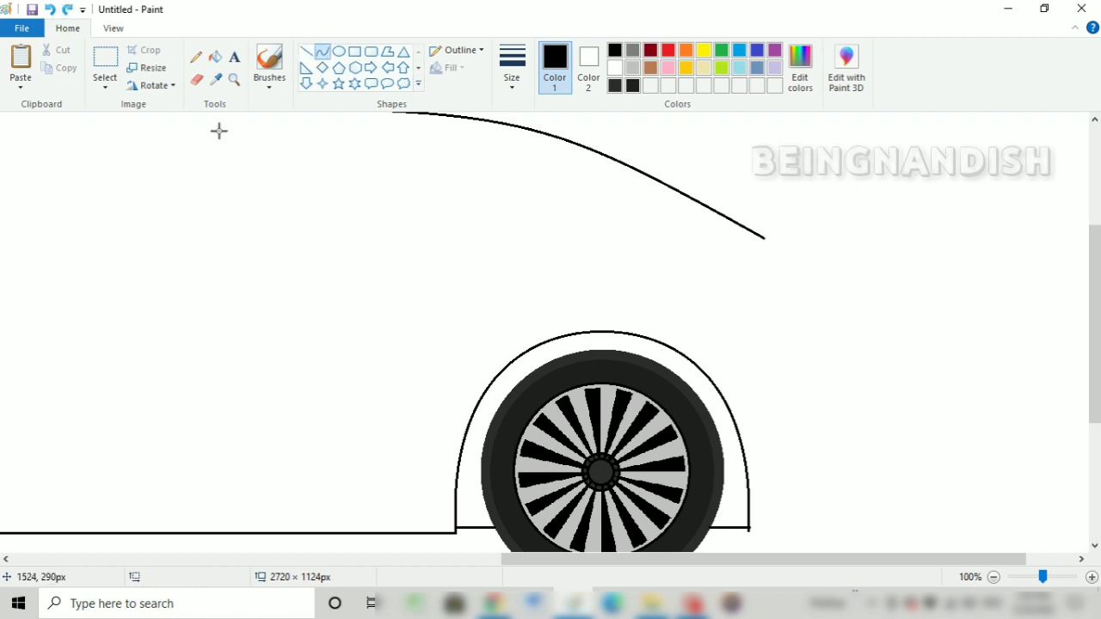
drag(764, 238, 965, 396)
drag(954, 293, 934, 235)
drag(750, 531, 964, 519)
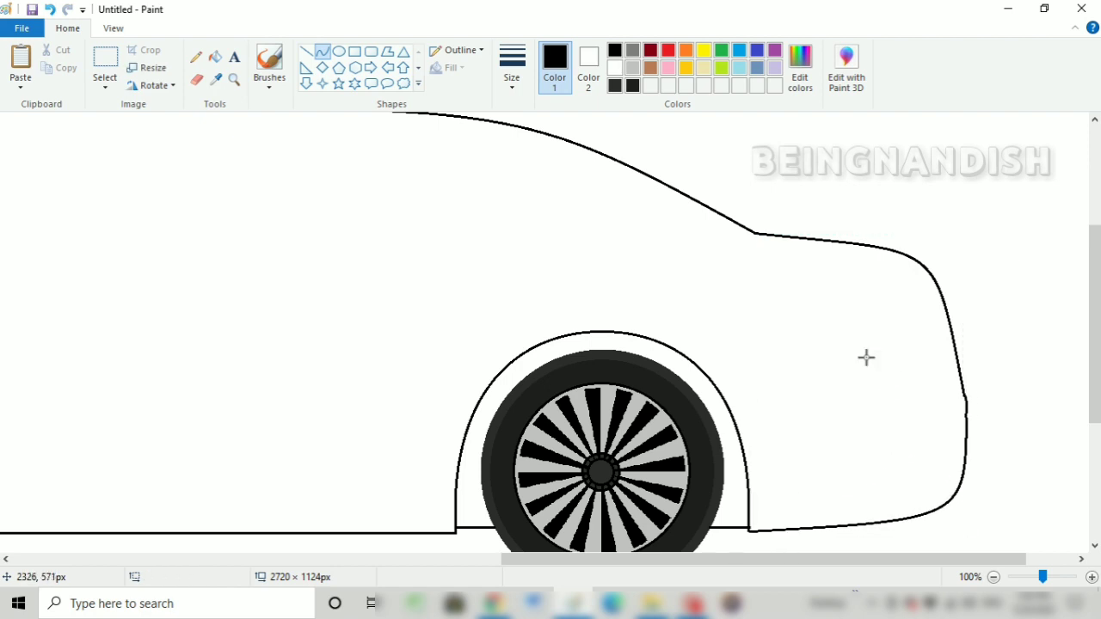
- Remove the thick ground line by filling both of its segments with white
click(113, 27)
click(53, 64)
click(69, 30)
click(614, 68)
click(214, 55)
click(378, 446)
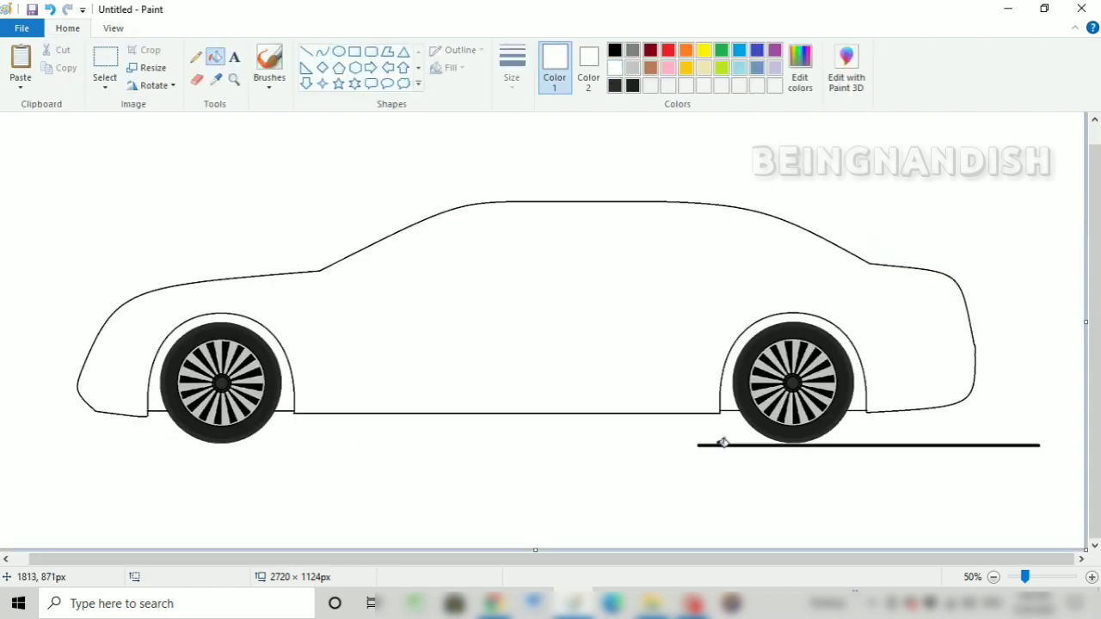
click(721, 445)
- Draw a black curve parallel to the windscreen line and close its ends to outline the front windscreen
click(614, 50)
click(105, 33)
click(21, 65)
drag(289, 560, 535, 570)
drag(1094, 249, 1093, 282)
click(68, 29)
click(323, 53)
drag(152, 356, 427, 230)
click(309, 278)
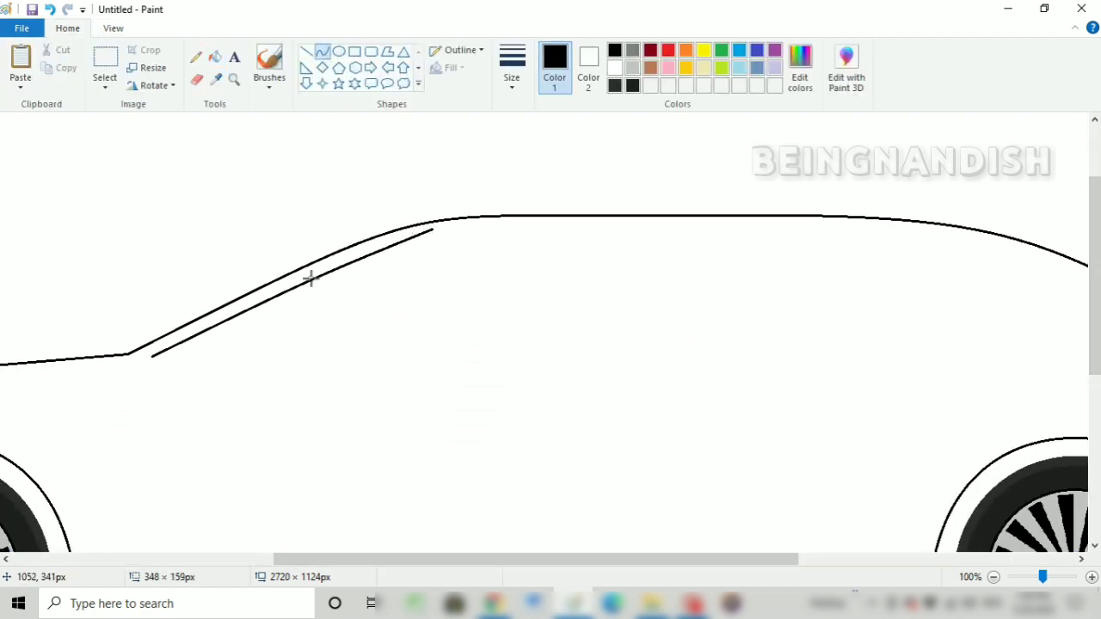
click(344, 277)
click(306, 51)
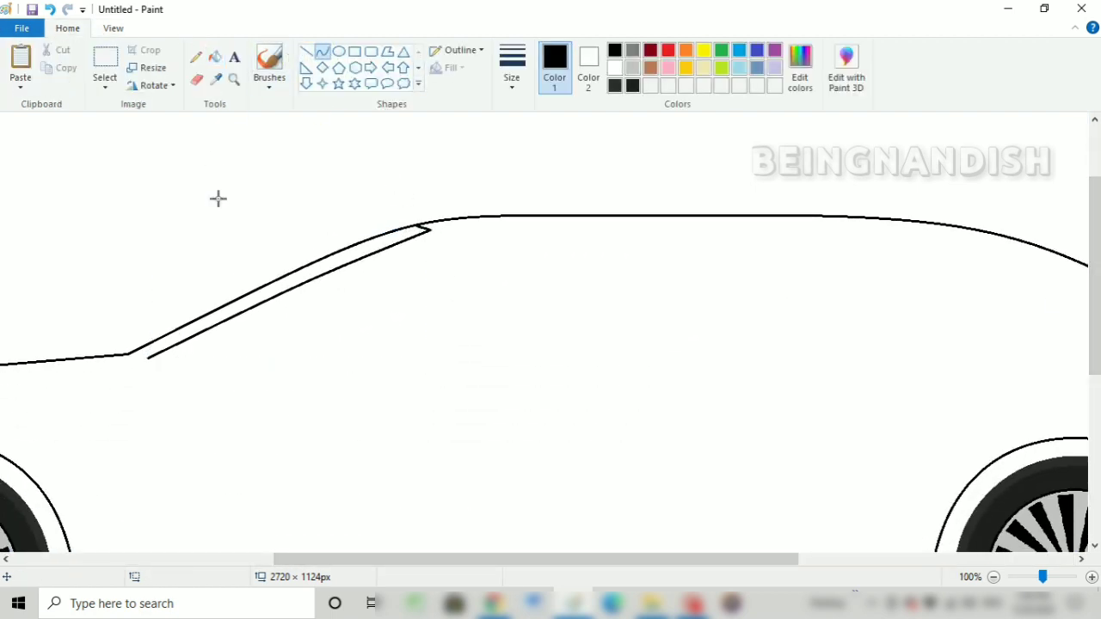
- Draw the front upper edge of the side window as a curve following the windscreen and roof
mouse_move(178, 366)
mouse_down()
mouse_move(509, 248)
mouse_move(590, 237)
mouse_up()
click(450, 235)
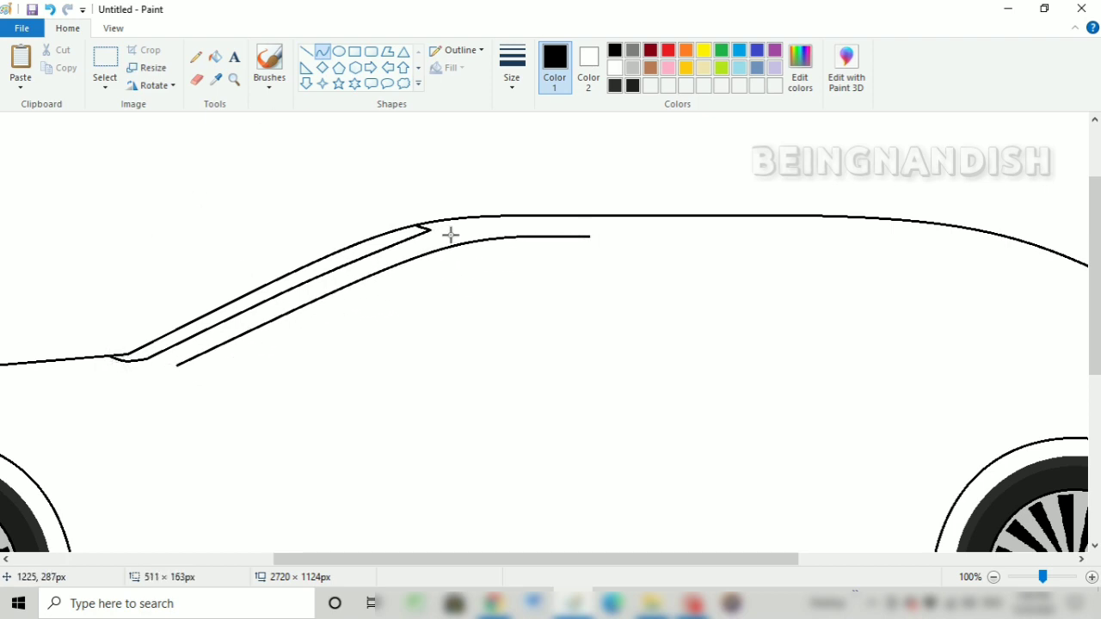
click(449, 235)
drag(463, 270, 452, 271)
click(464, 430)
- Continue the side window's upper edge with a curve sloping down below the rear roof line
drag(482, 559, 562, 559)
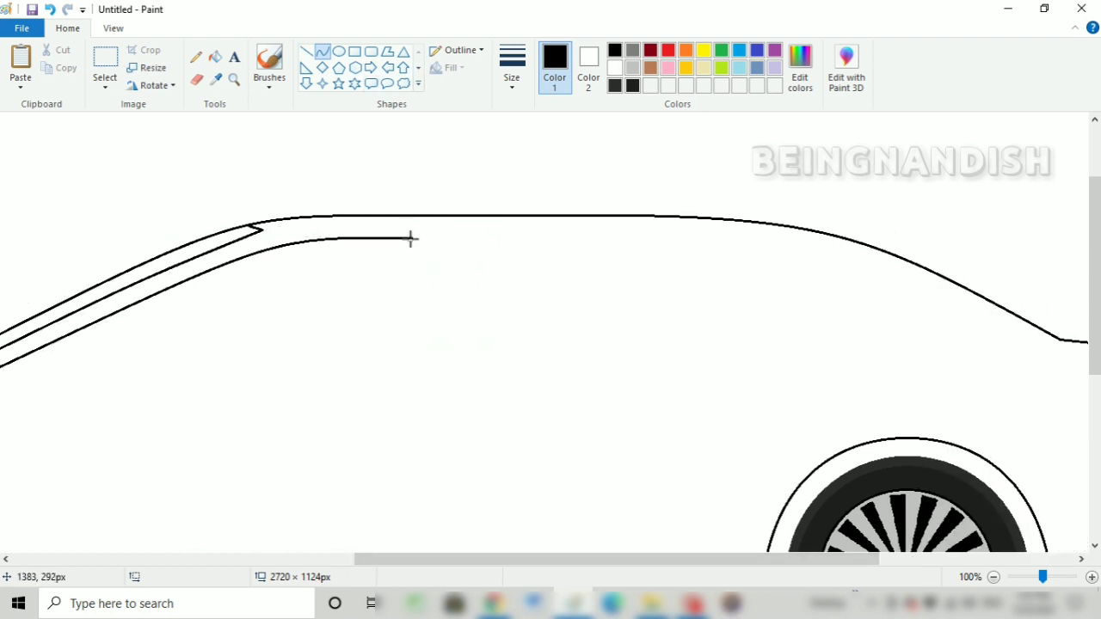
drag(408, 239, 906, 350)
mouse_move(731, 310)
mouse_down()
mouse_move(766, 239)
mouse_move(791, 238)
mouse_move(783, 234)
mouse_up()
- Draw the side window's lower edge as a nearly straight curve from its front corner to the rear
drag(764, 560, 741, 565)
drag(43, 370, 940, 364)
drag(258, 371, 12, 379)
- Erase the line ends at the side window's rear corner and join them with a rounded curve
drag(493, 564, 576, 564)
scroll(481, 370, down, 3)
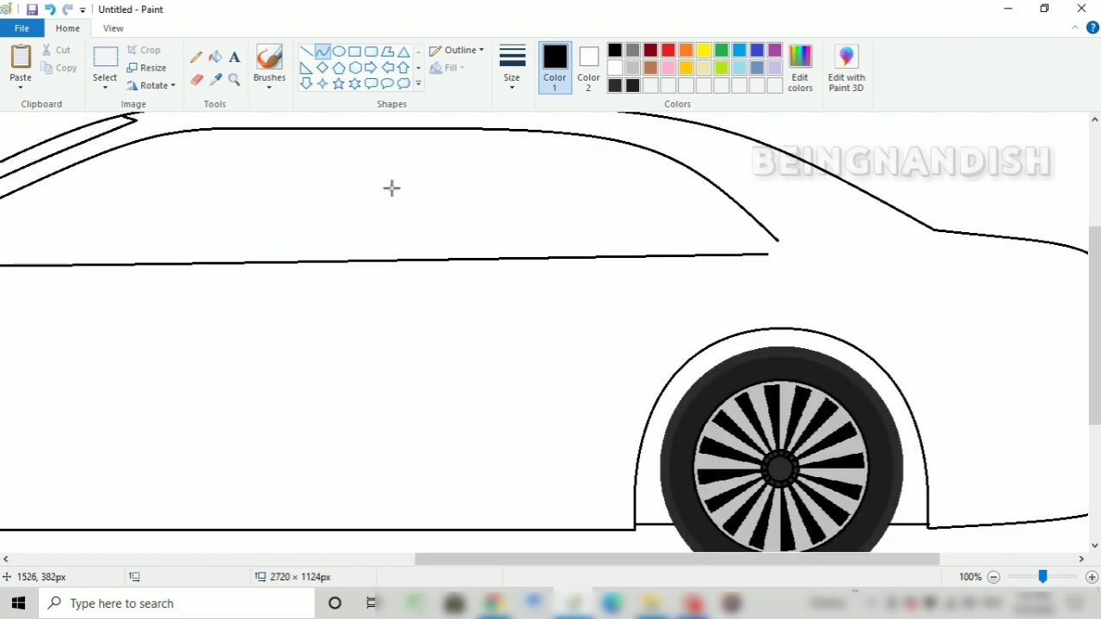
click(196, 79)
drag(743, 208, 769, 239)
click(322, 52)
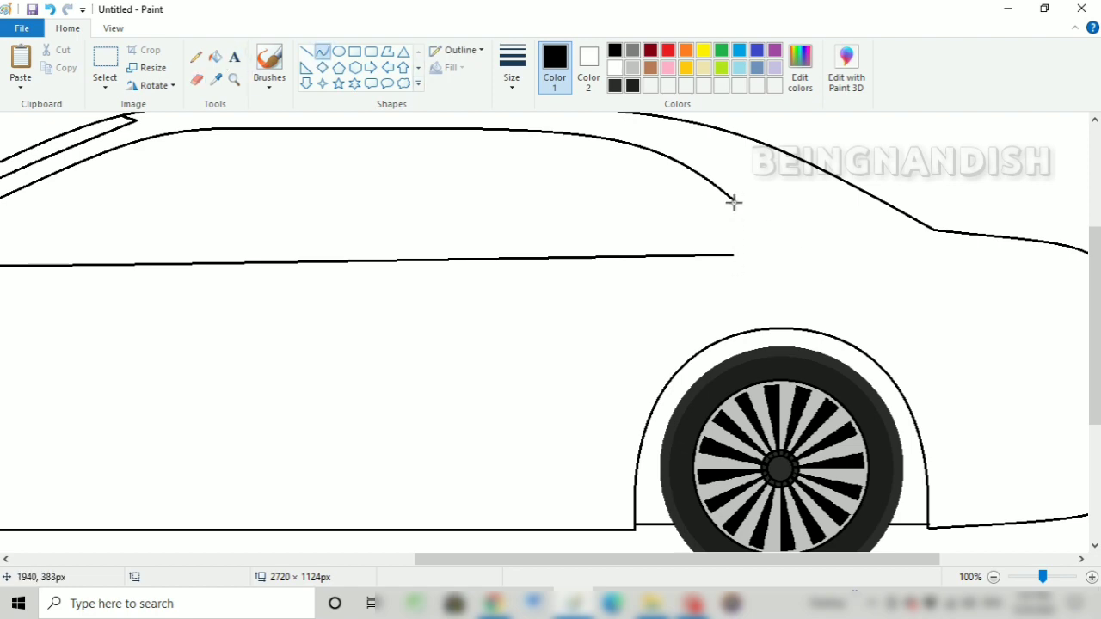
click(763, 226)
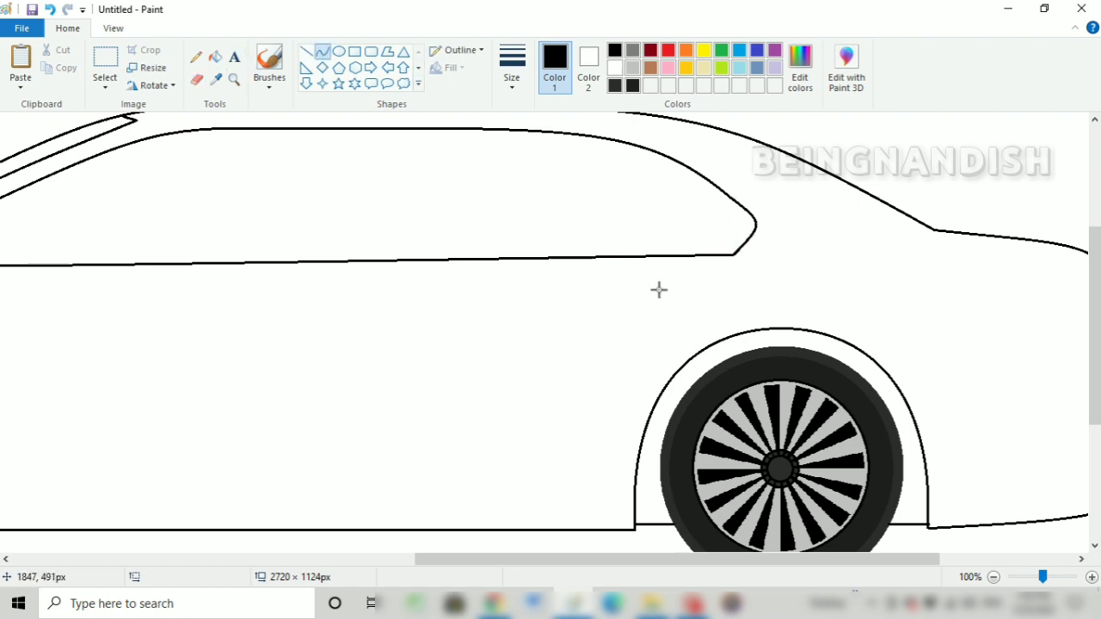
- Erase the front bumper outline and redraw it with curves that step slightly forward beneath the bonnet
drag(664, 560, 548, 590)
click(113, 28)
click(55, 66)
click(21, 66)
scroll(367, 293, down, 3)
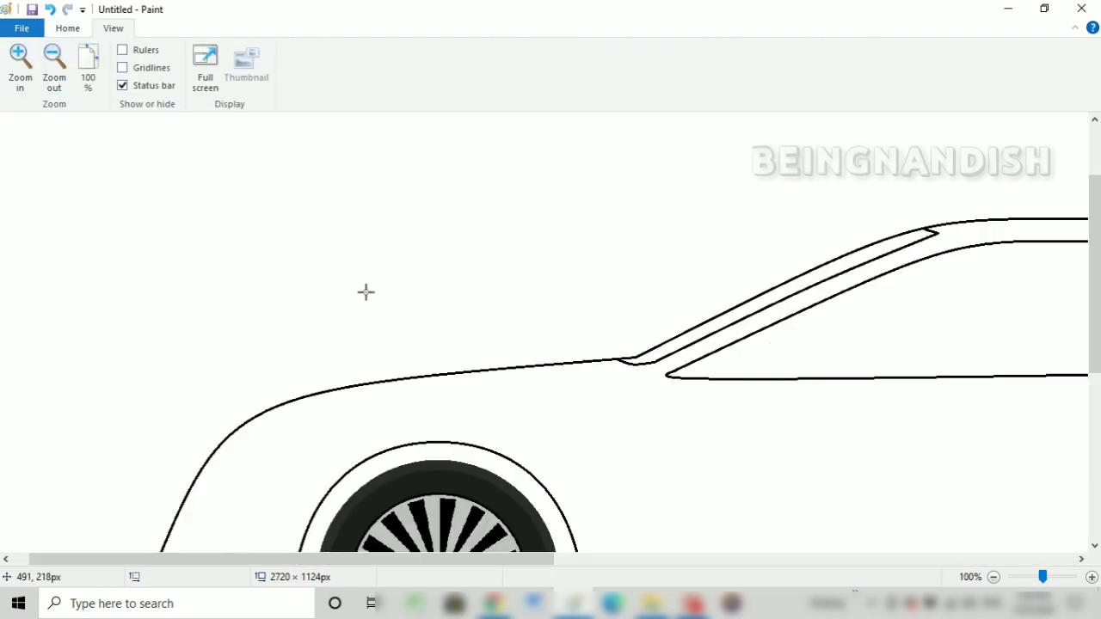
click(67, 28)
click(196, 79)
drag(173, 301, 157, 353)
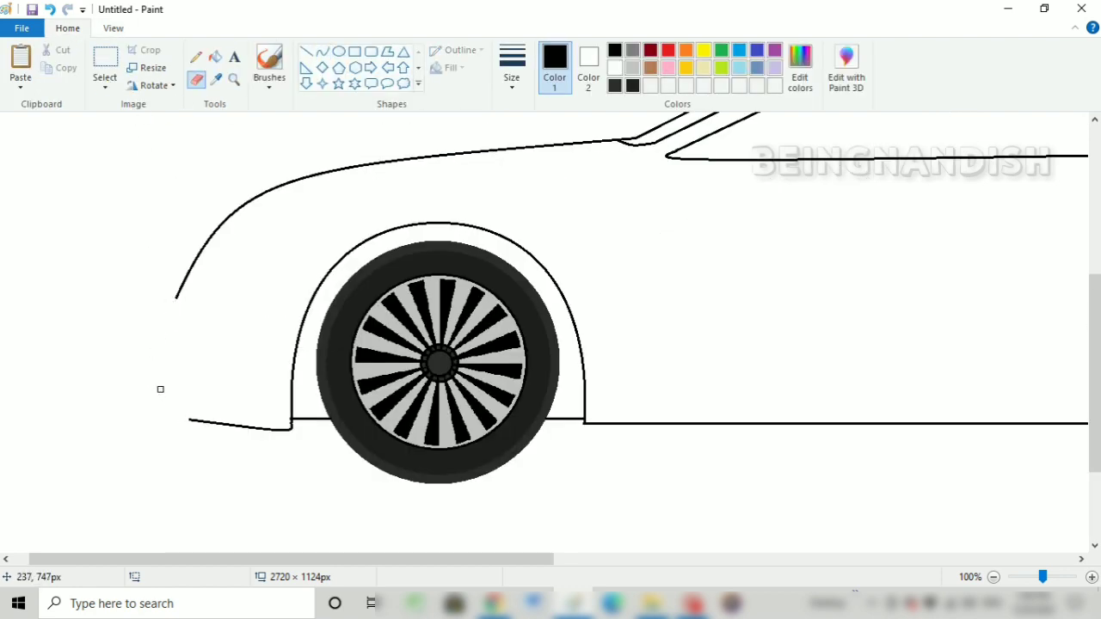
click(322, 52)
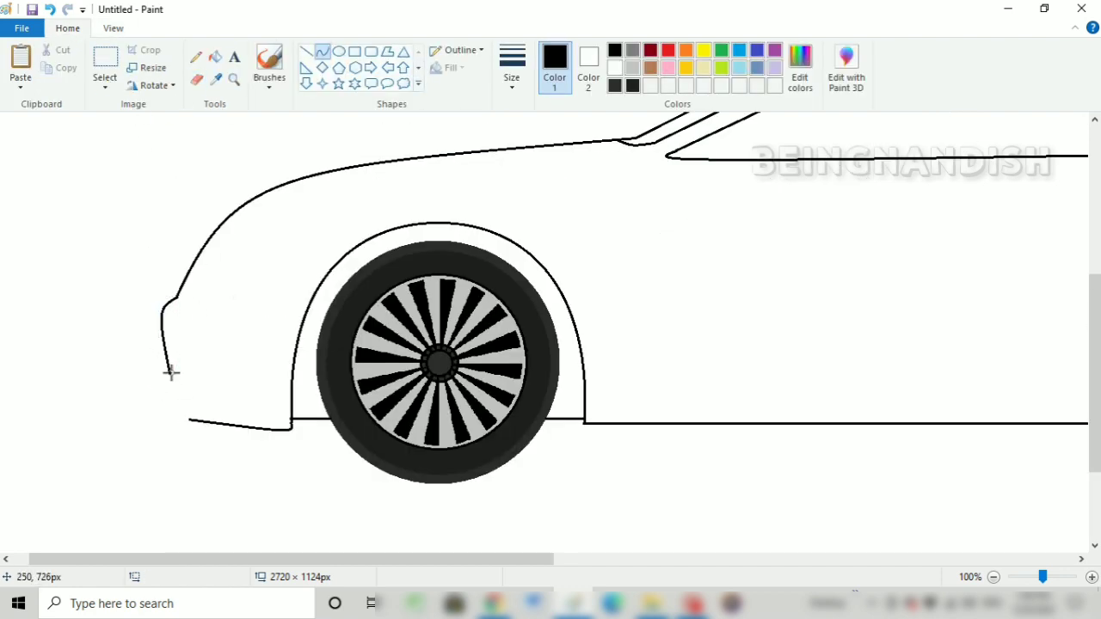
- Draw the rear windscreen's inner edge as a curve beneath the sloping rear roof line
scroll(193, 244, up, 3)
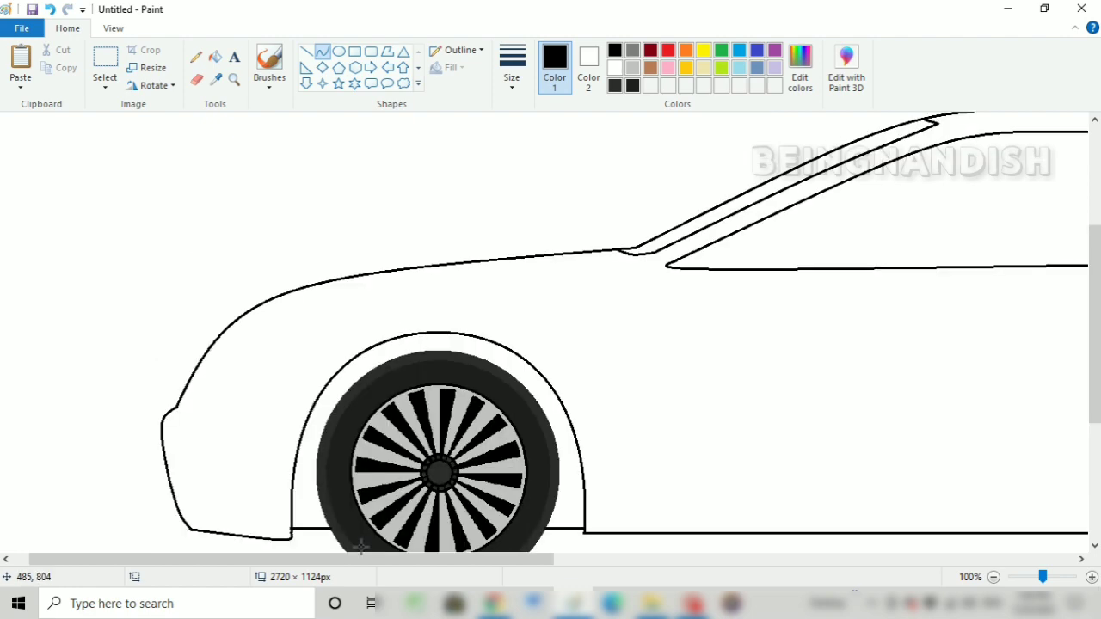
drag(385, 559, 790, 561)
drag(626, 124, 894, 233)
click(872, 233)
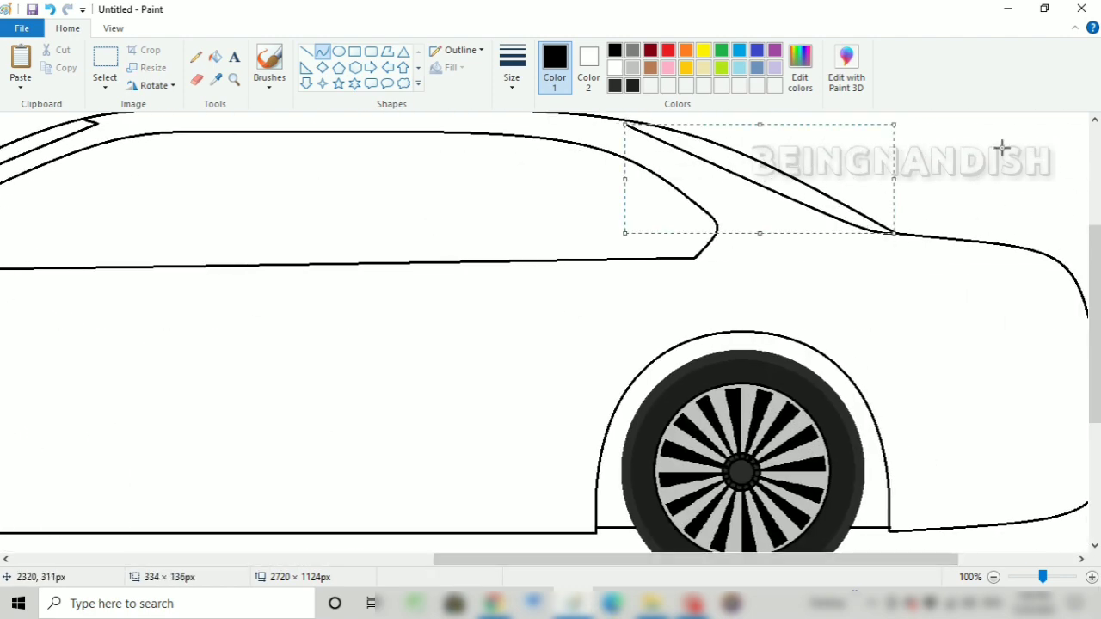
- Shorten the upper end of the rear windscreen and close it to the roof line with a small curve
scroll(1001, 147, up, 3)
drag(625, 235, 645, 241)
click(644, 243)
key(ctrl+z)
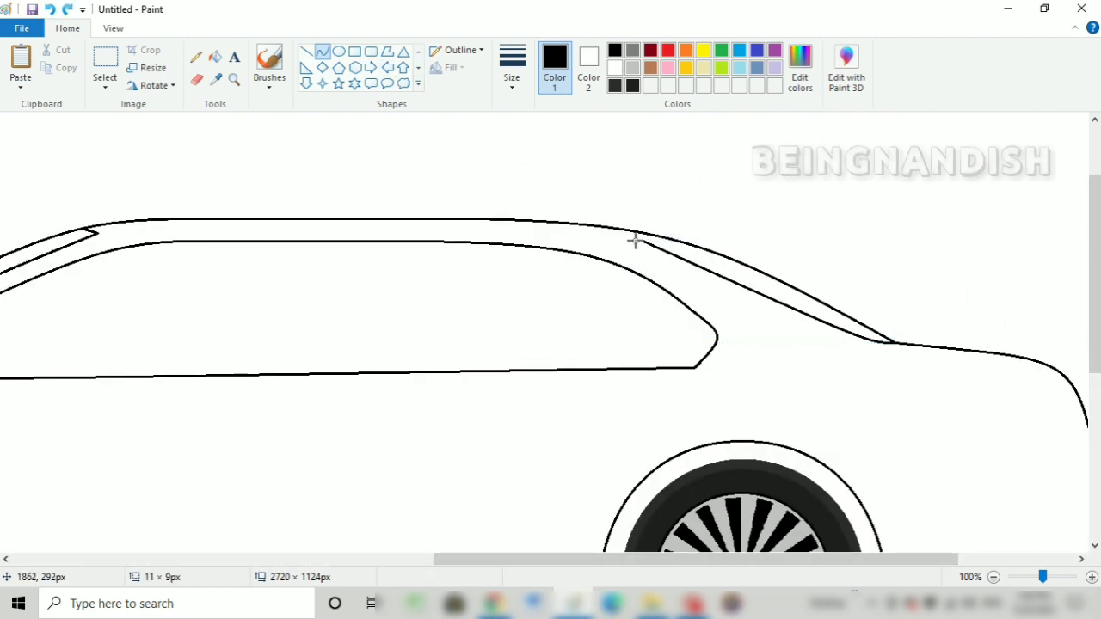
- Draw the front door's leading edge as a curve from the side window's front corner down towards the sill
scroll(661, 164, down, 3)
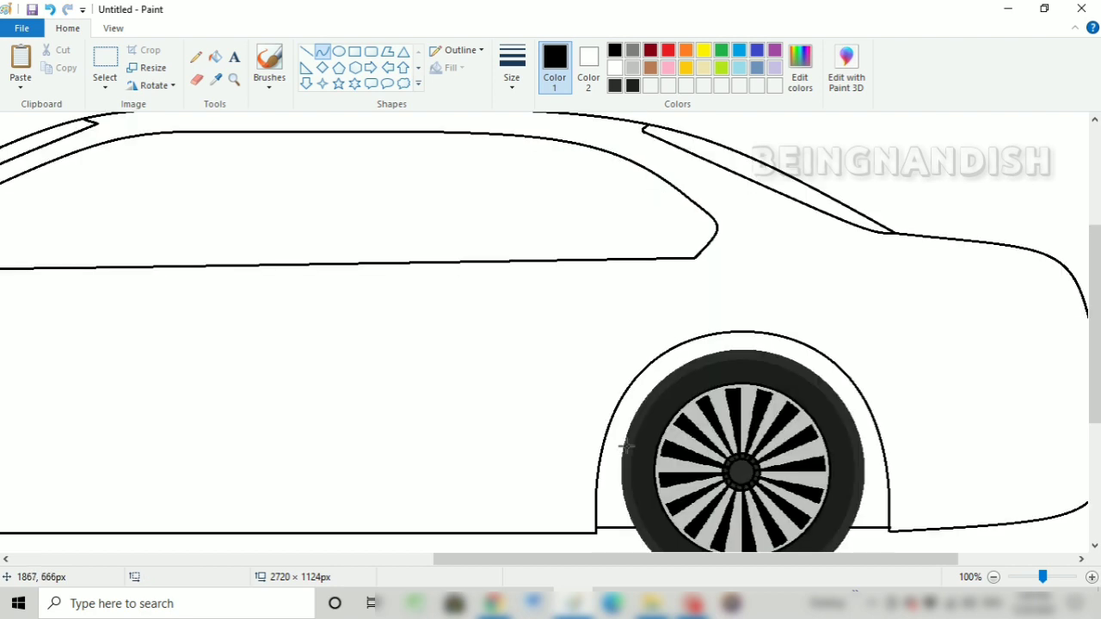
drag(606, 559, 438, 559)
mouse_move(167, 266)
mouse_down()
mouse_move(127, 402)
mouse_move(138, 522)
mouse_up()
click(114, 364)
drag(113, 364, 136, 374)
- Draw a straight lower door edge just above the sill and slanted centre-pillar lines across the side window
click(306, 52)
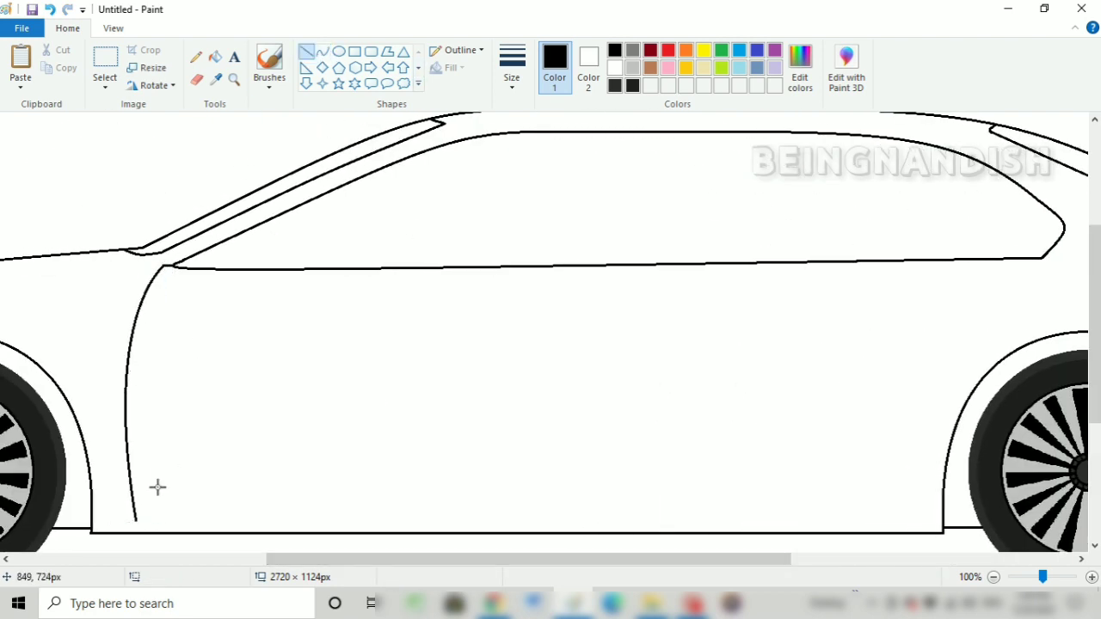
drag(136, 522, 942, 522)
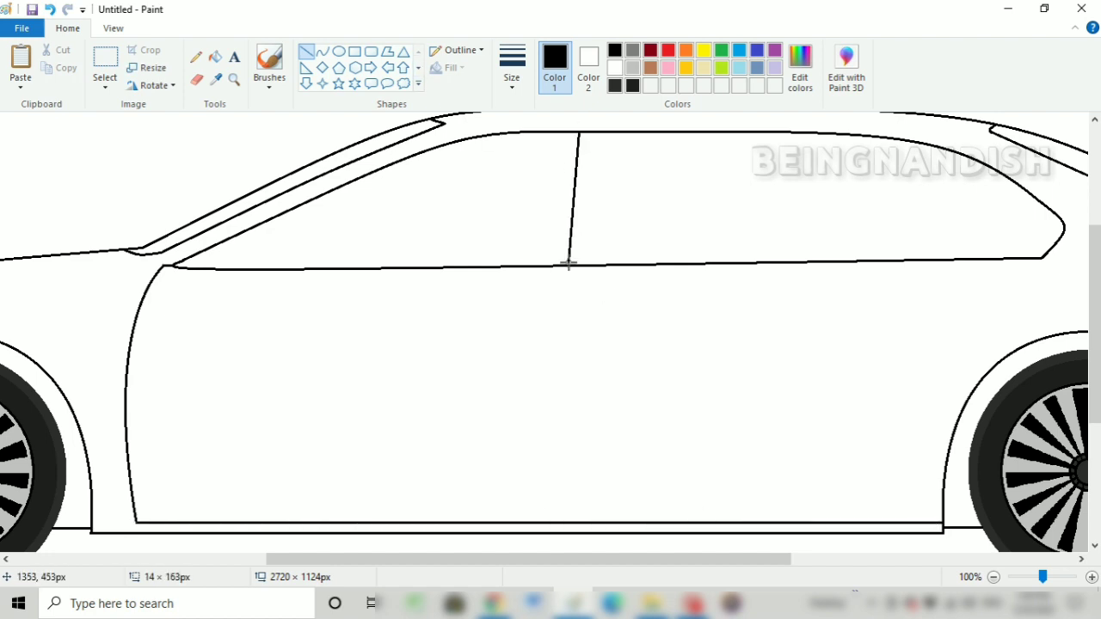
drag(569, 263, 560, 266)
drag(569, 186, 563, 185)
mouse_move(601, 137)
mouse_down()
mouse_move(597, 266)
mouse_move(557, 522)
mouse_up()
click(511, 369)
click(50, 9)
- Draw a curved dividing line between the front and rear doors from below the centre pillar to the lower door edge
drag(577, 266, 562, 523)
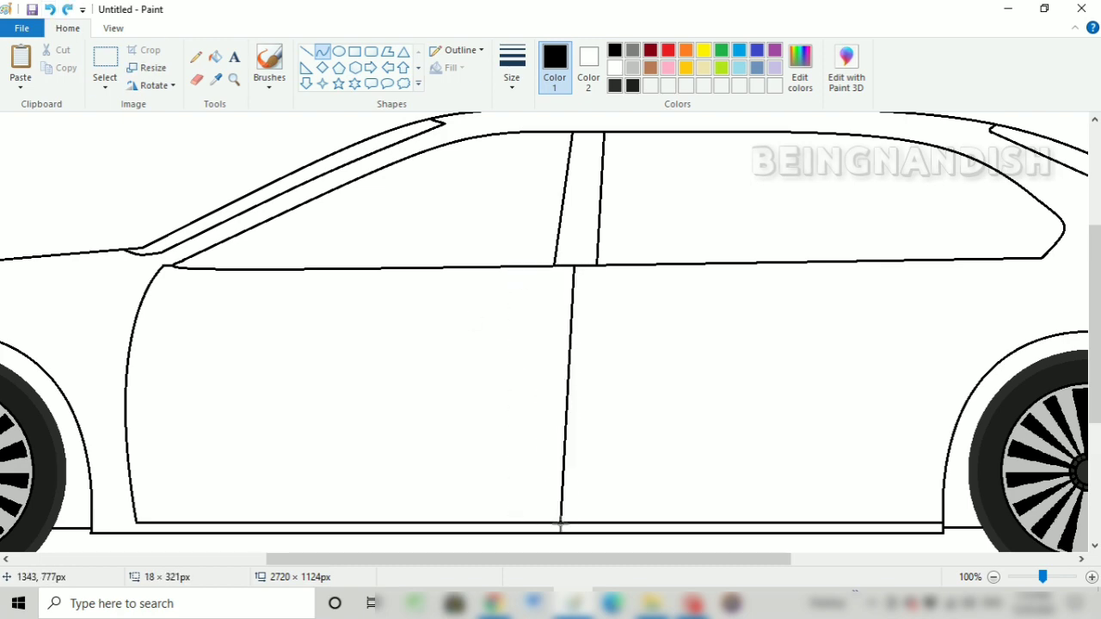
click(555, 369)
drag(478, 558, 642, 559)
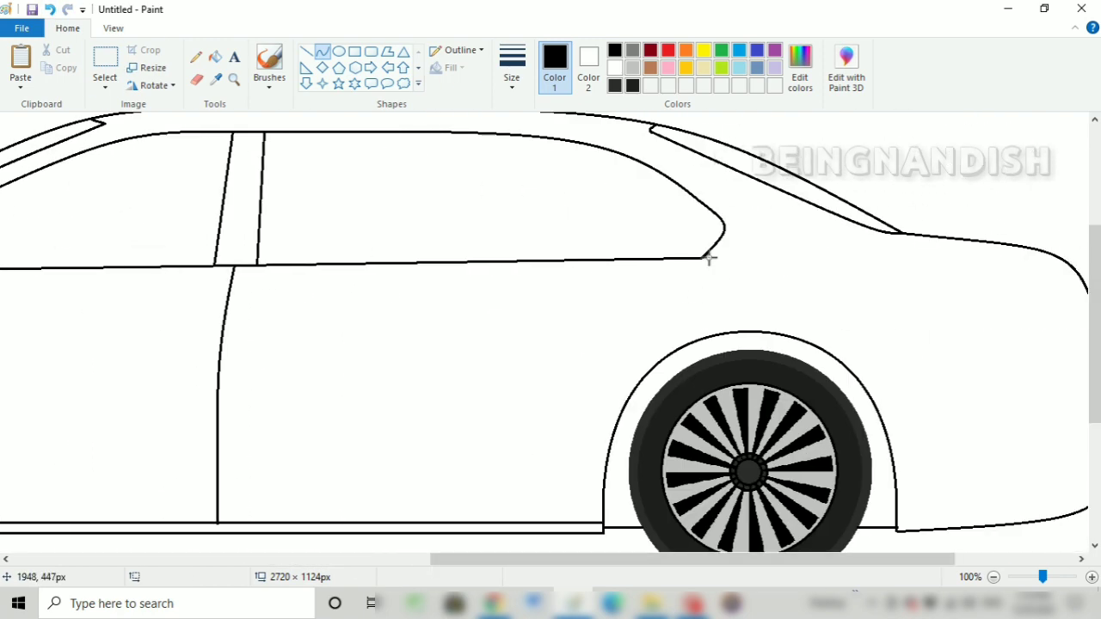
drag(708, 259, 626, 377)
mouse_move(689, 338)
mouse_down()
mouse_move(699, 320)
mouse_move(693, 328)
mouse_up()
drag(626, 375, 580, 513)
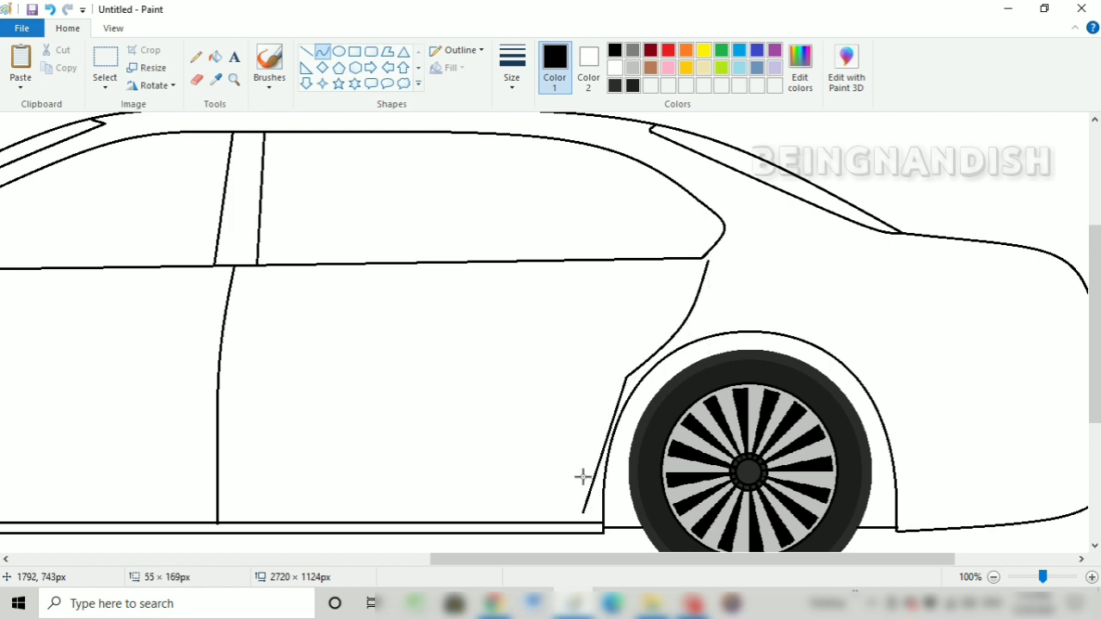
click(587, 434)
click(50, 11)
drag(688, 559, 753, 559)
click(53, 15)
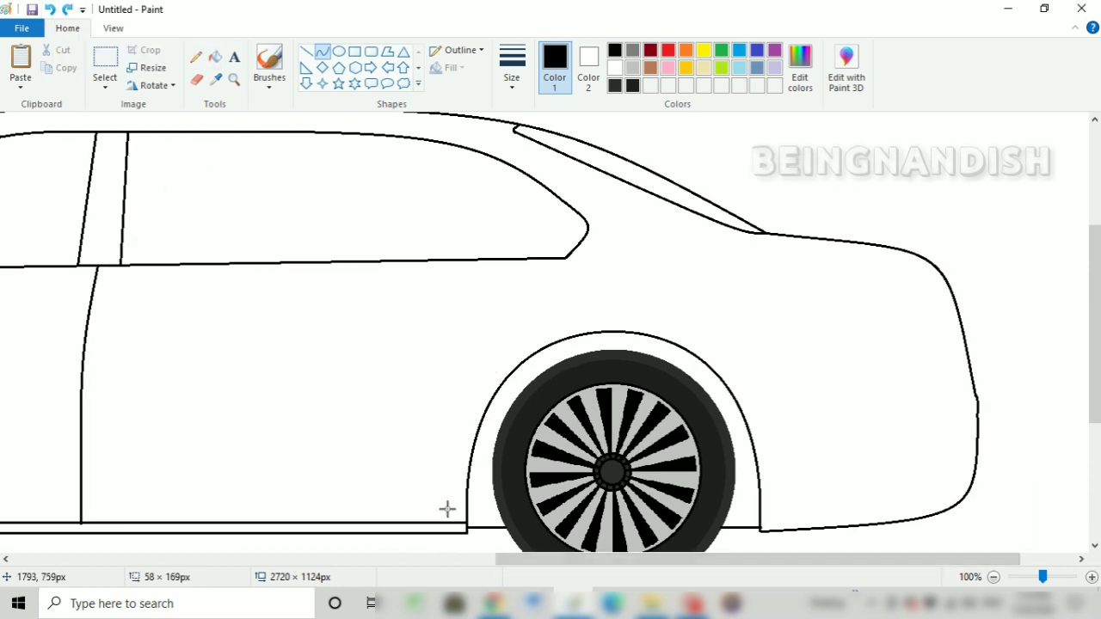
click(487, 351)
mouse_move(448, 509)
mouse_down()
mouse_move(557, 328)
mouse_move(442, 516)
mouse_up()
click(51, 12)
click(52, 12)
- Draw the rear door's back edge as curves following the rear wheel arch and rising to the side window's rear corner
click(455, 407)
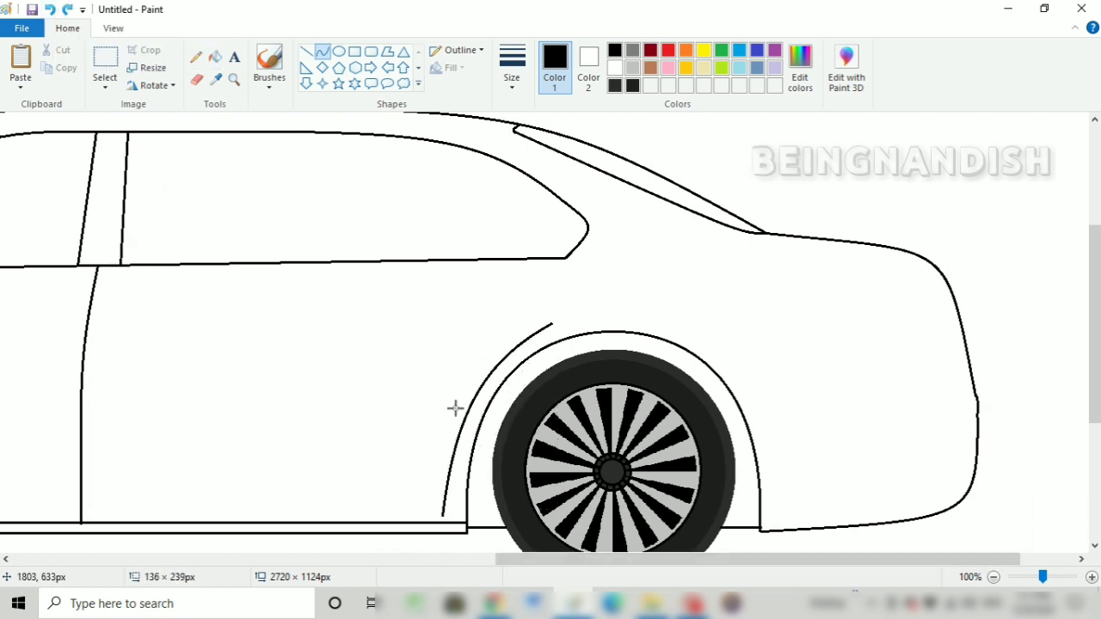
mouse_move(452, 412)
mouse_down()
mouse_move(493, 401)
mouse_move(507, 322)
mouse_move(446, 422)
mouse_up()
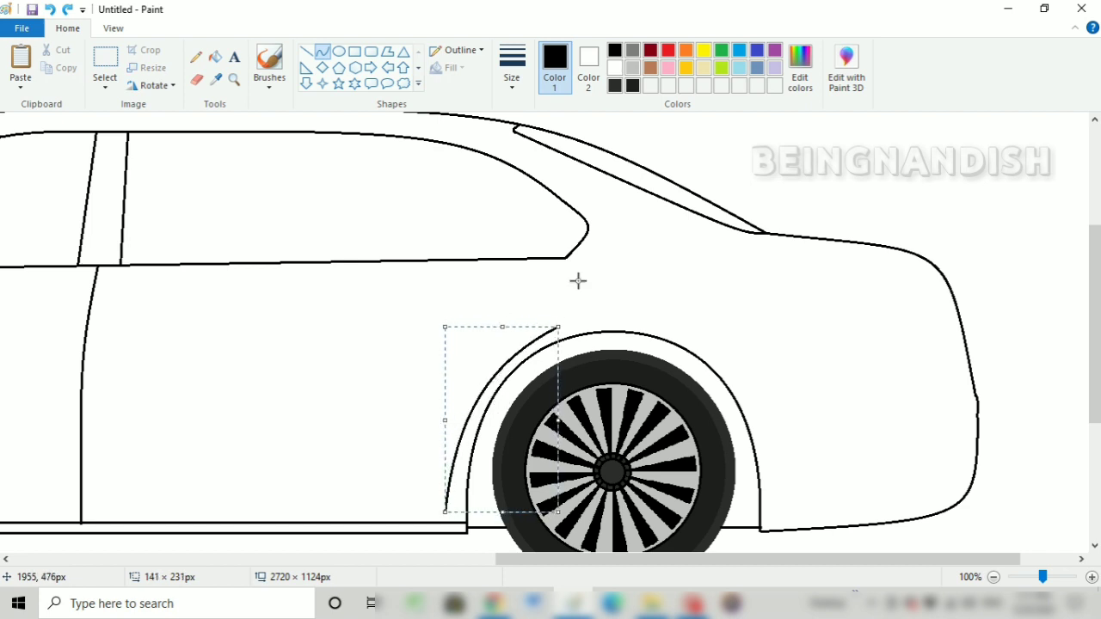
drag(558, 327, 572, 262)
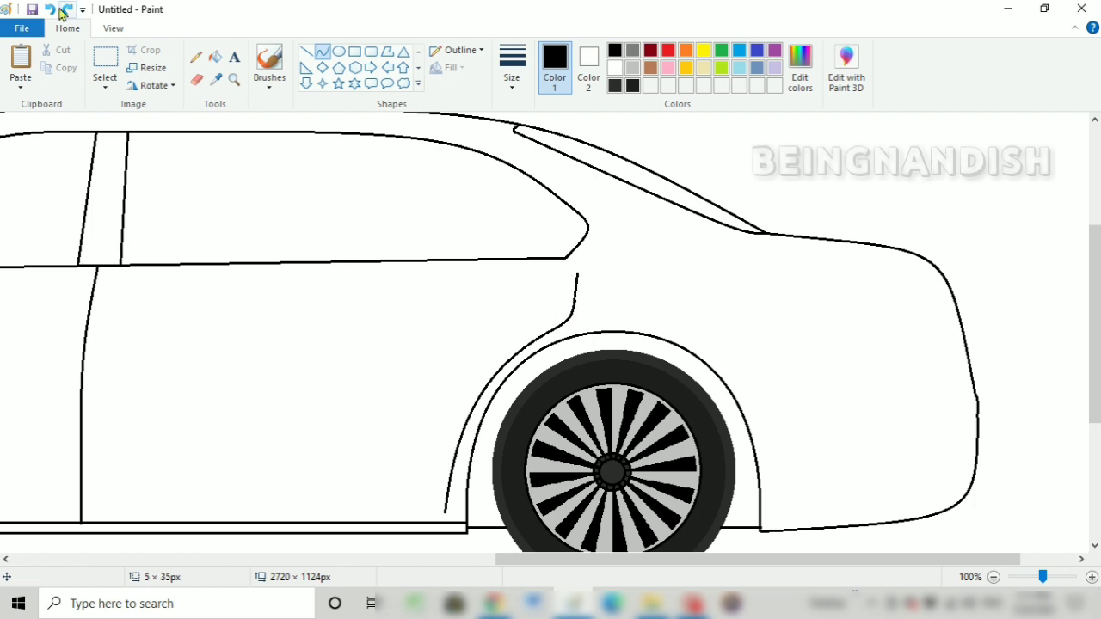
- Draw two close, slightly slanted pillar lines across the side window a short distance behind the centre pillar
click(304, 53)
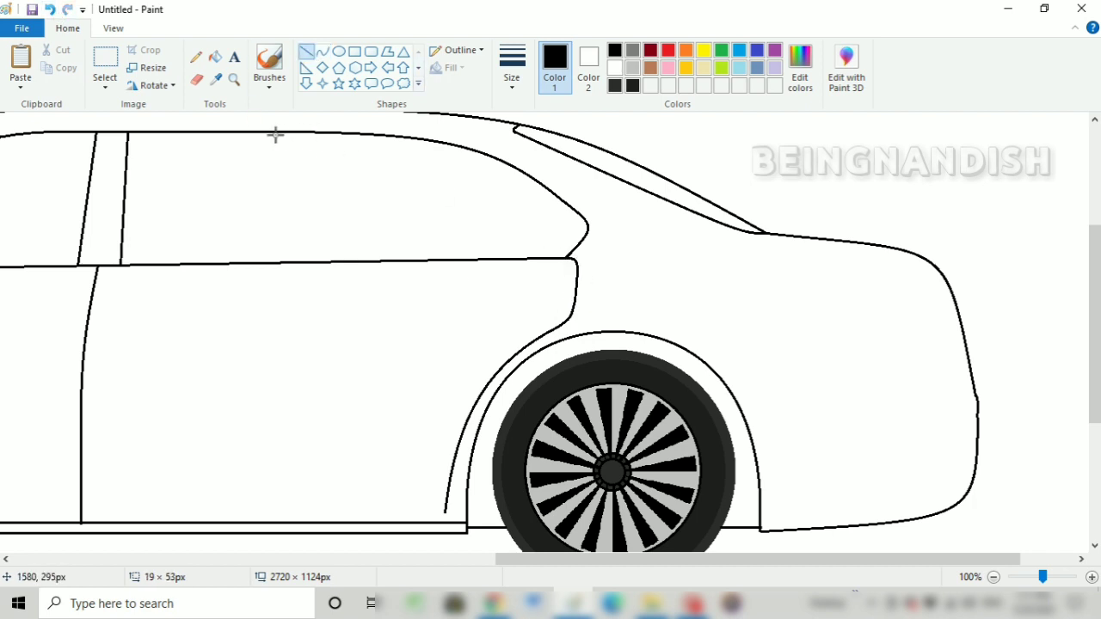
drag(276, 134, 266, 265)
mouse_move(265, 197)
mouse_down()
mouse_move(228, 195)
mouse_move(255, 201)
mouse_up()
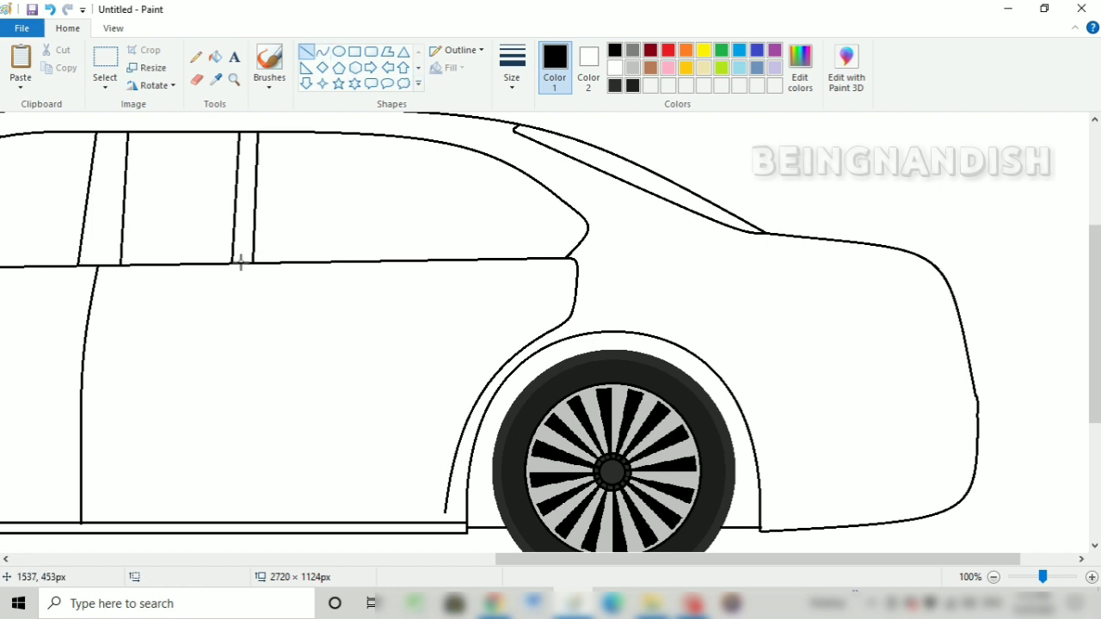
drag(241, 263, 225, 520)
drag(233, 395, 234, 384)
click(50, 11)
click(323, 51)
drag(242, 262, 234, 449)
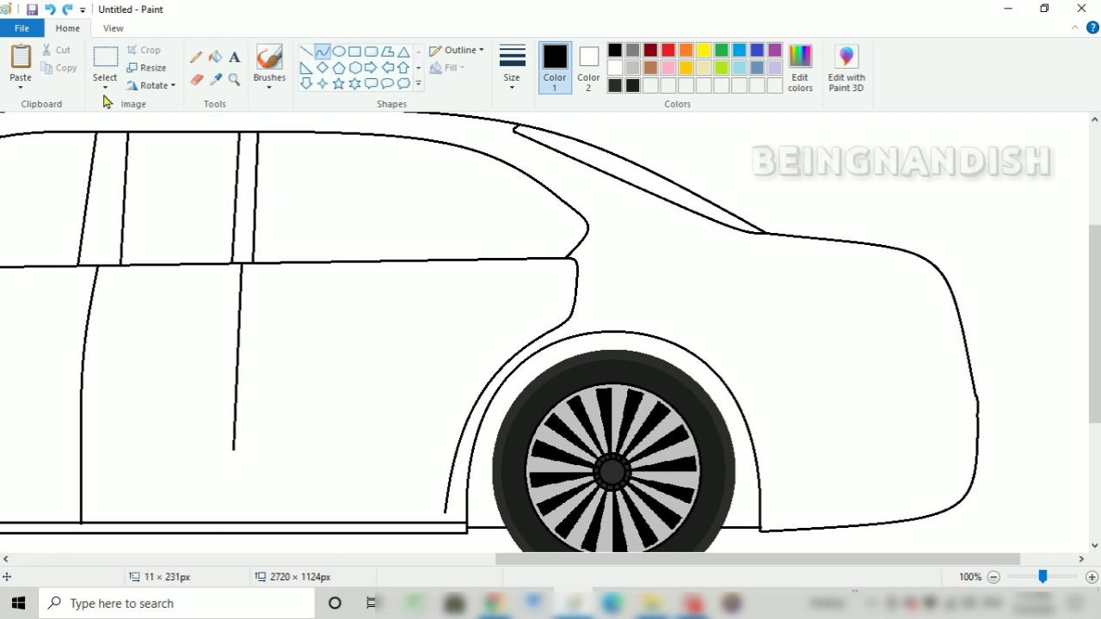
click(50, 10)
- Draw a slightly curved vertical door line from below the second pillar down to the lower door edge
drag(646, 559, 514, 559)
drag(515, 264, 509, 523)
drag(510, 365, 505, 361)
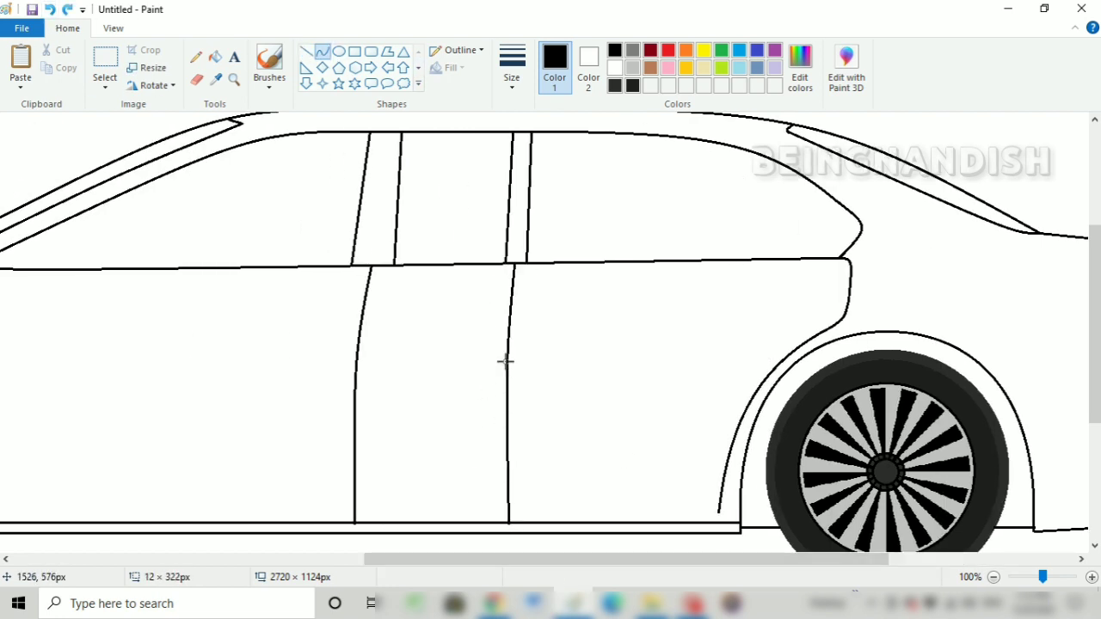
click(503, 414)
- Erase the rear line of the forward pillar in the side window
click(263, 344)
click(112, 28)
click(54, 69)
scroll(530, 349, up, 1)
click(20, 82)
scroll(485, 471, down, 1)
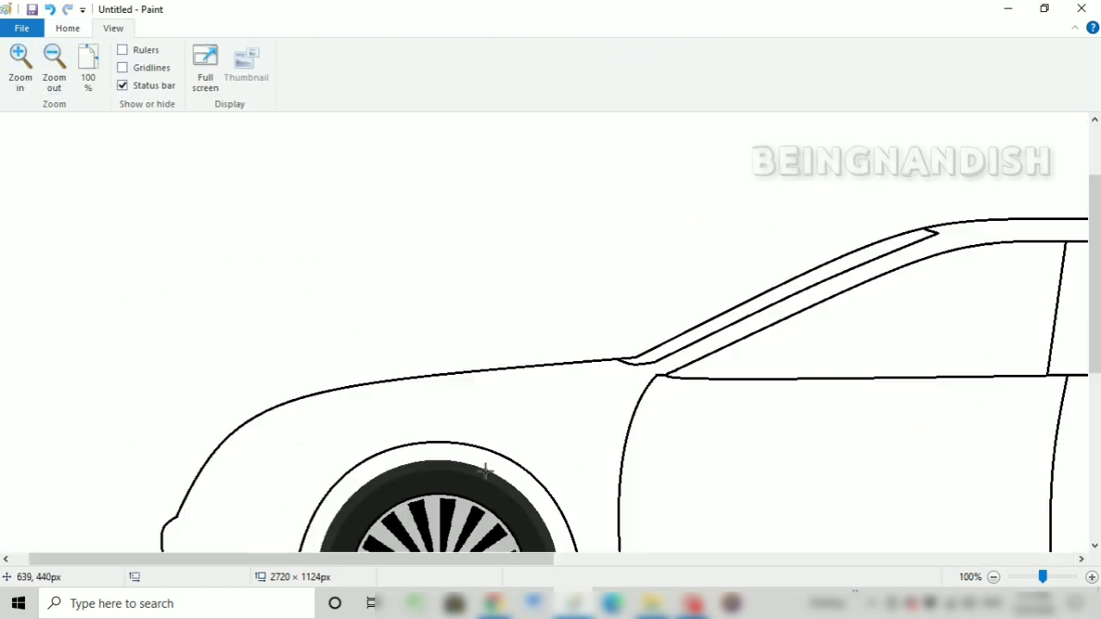
scroll(485, 470, down, 1)
drag(464, 559, 804, 559)
click(71, 30)
click(197, 80)
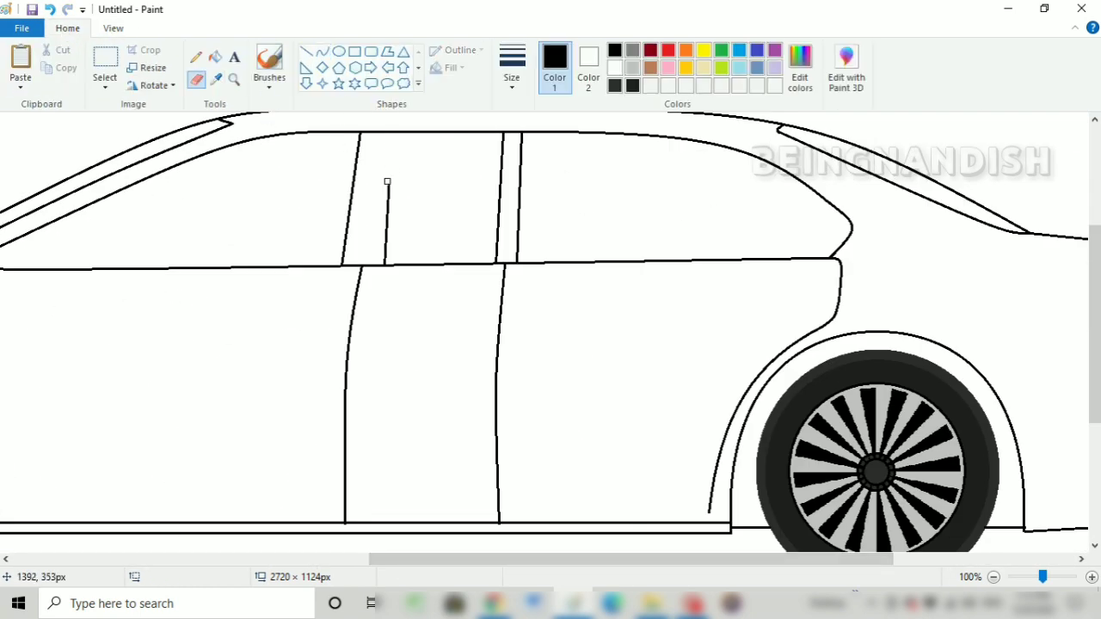
- Remove the forward pillar's remaining slanted line by filling it with white
drag(458, 559, 394, 559)
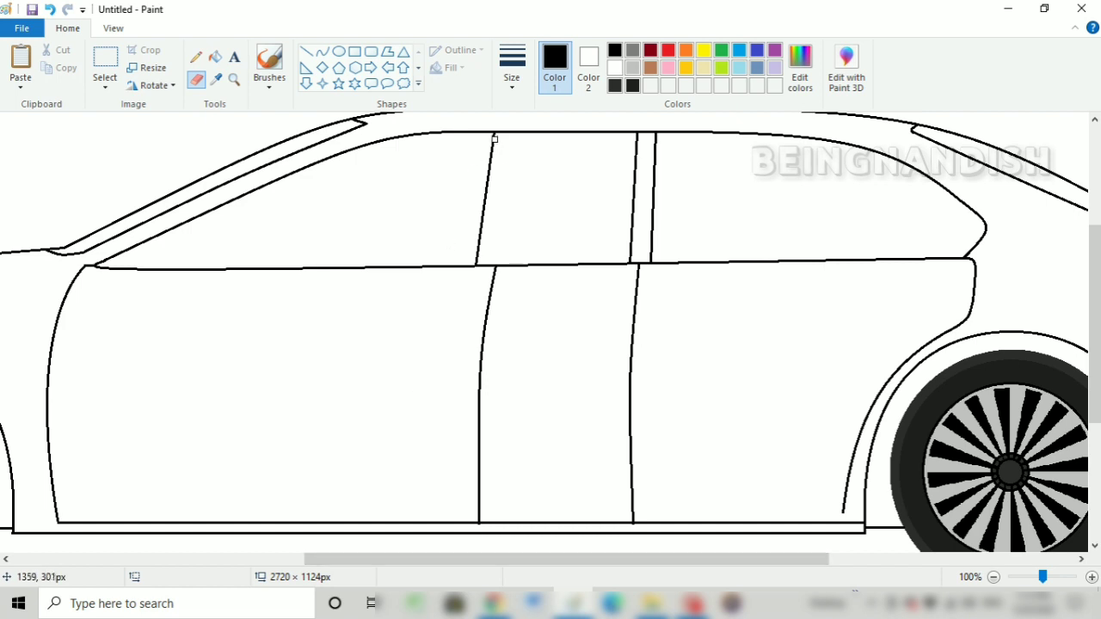
click(614, 68)
click(216, 57)
click(490, 169)
- Redraw the forward pillar as two close slanted black lines and extend the rear door's back edge to the lower door line
click(614, 51)
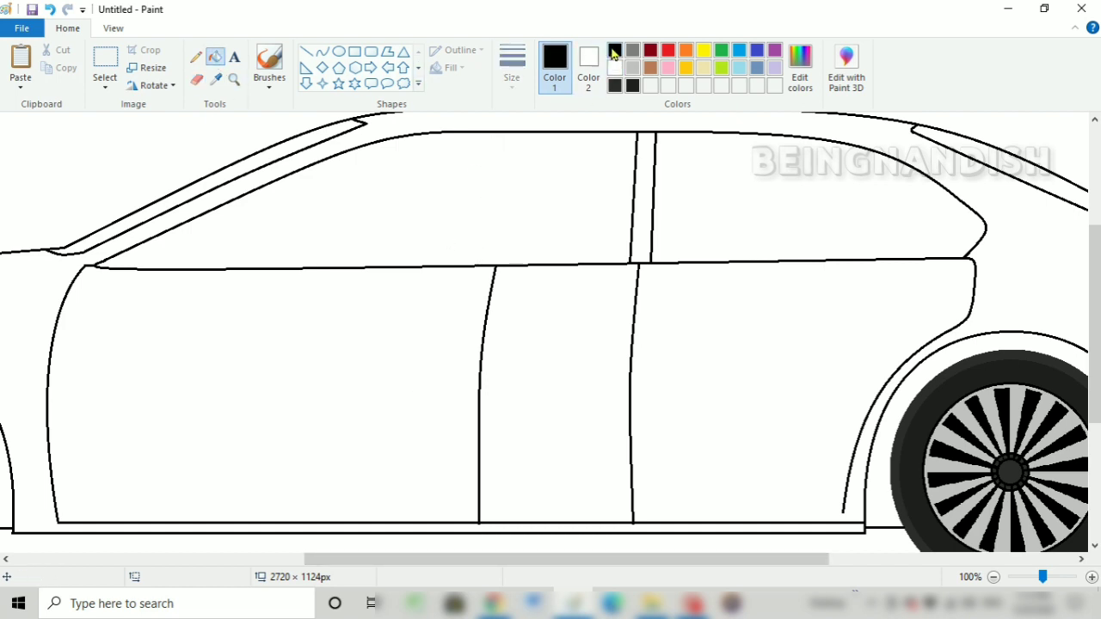
click(306, 51)
mouse_move(485, 265)
mouse_down()
mouse_move(502, 132)
mouse_move(522, 133)
mouse_up()
drag(514, 559, 634, 563)
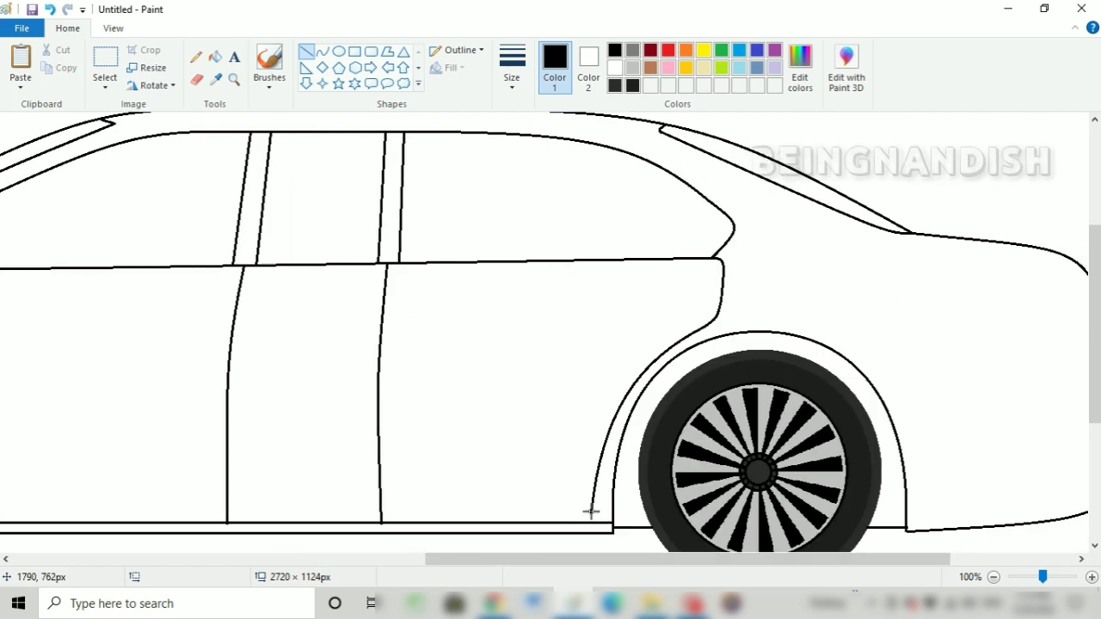
drag(591, 512, 592, 522)
- Draw an ellipse over the window line near the front door's leading corner for the side mirror and erase its rear half
drag(579, 562, 405, 562)
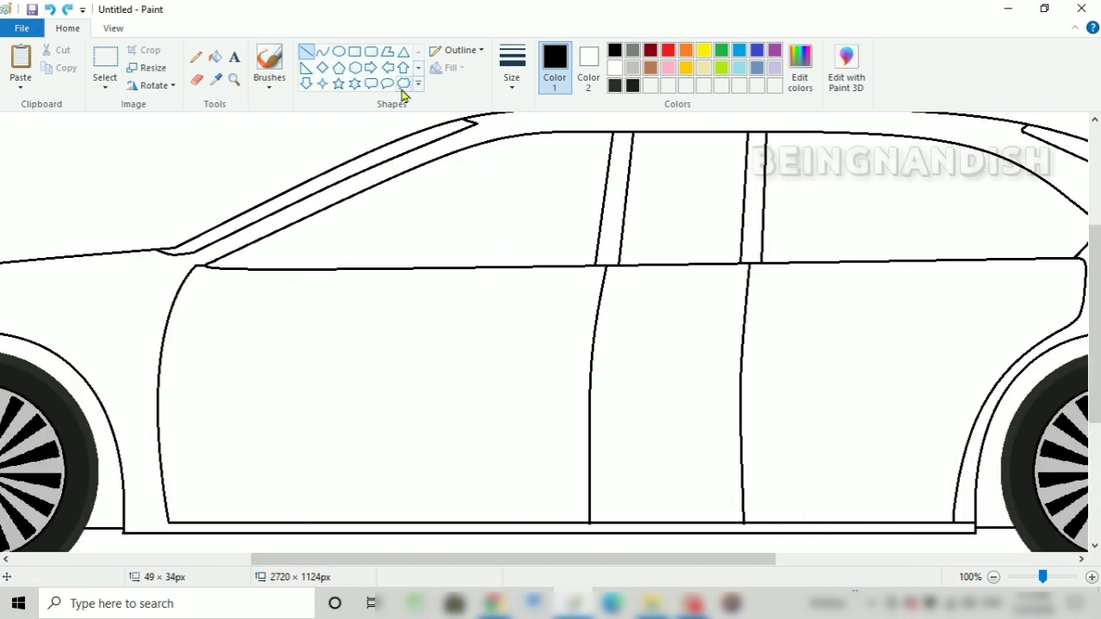
click(339, 51)
drag(247, 238, 313, 283)
click(113, 27)
click(19, 69)
click(67, 28)
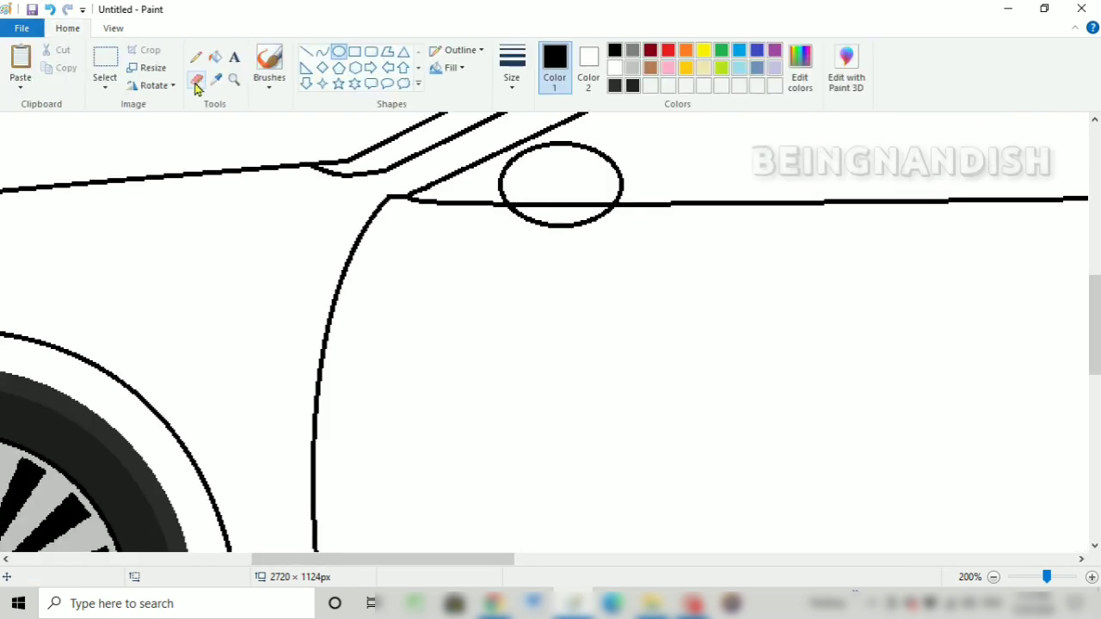
click(195, 83)
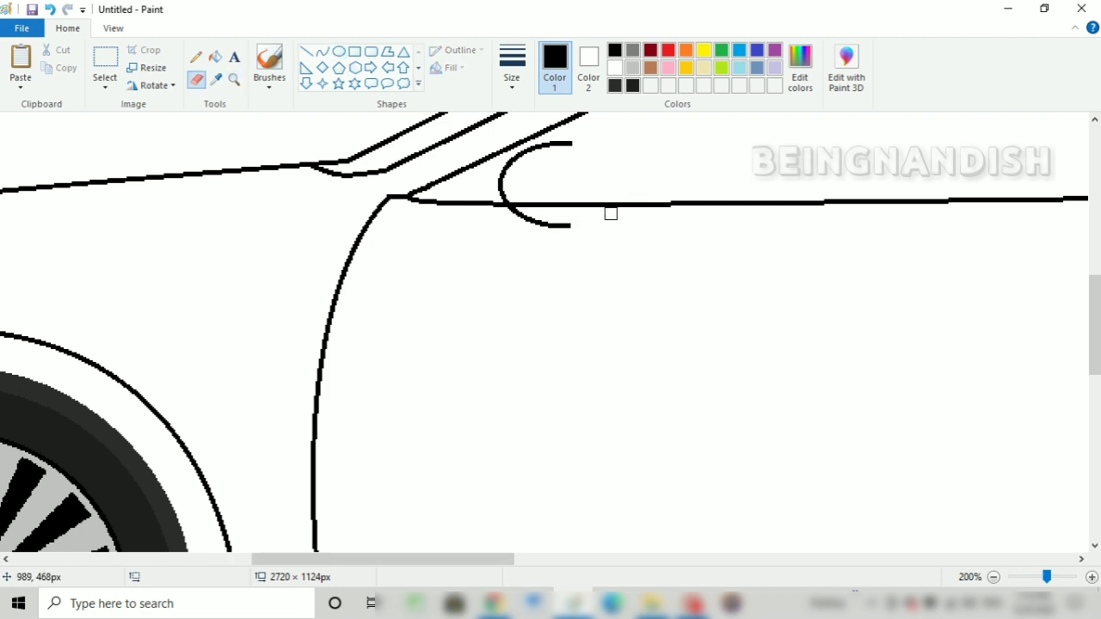
- Close the side mirror's rear side with curved edges and draw a small rounded foot beneath it
click(322, 52)
drag(589, 203, 577, 227)
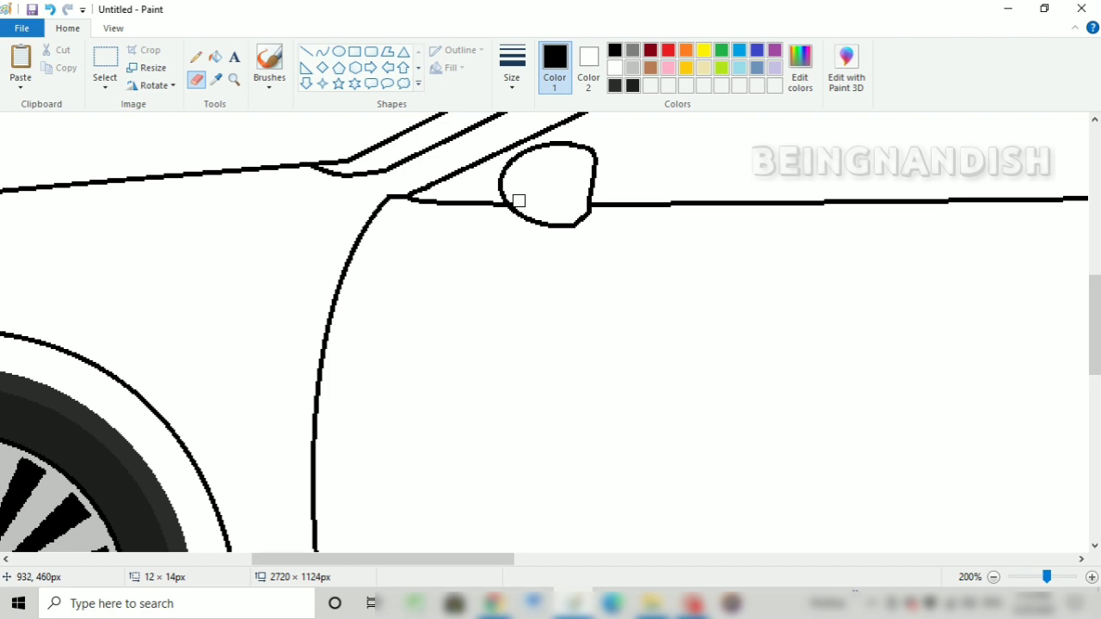
click(307, 51)
mouse_move(515, 209)
mouse_down()
mouse_move(493, 224)
mouse_move(526, 237)
mouse_up()
click(323, 53)
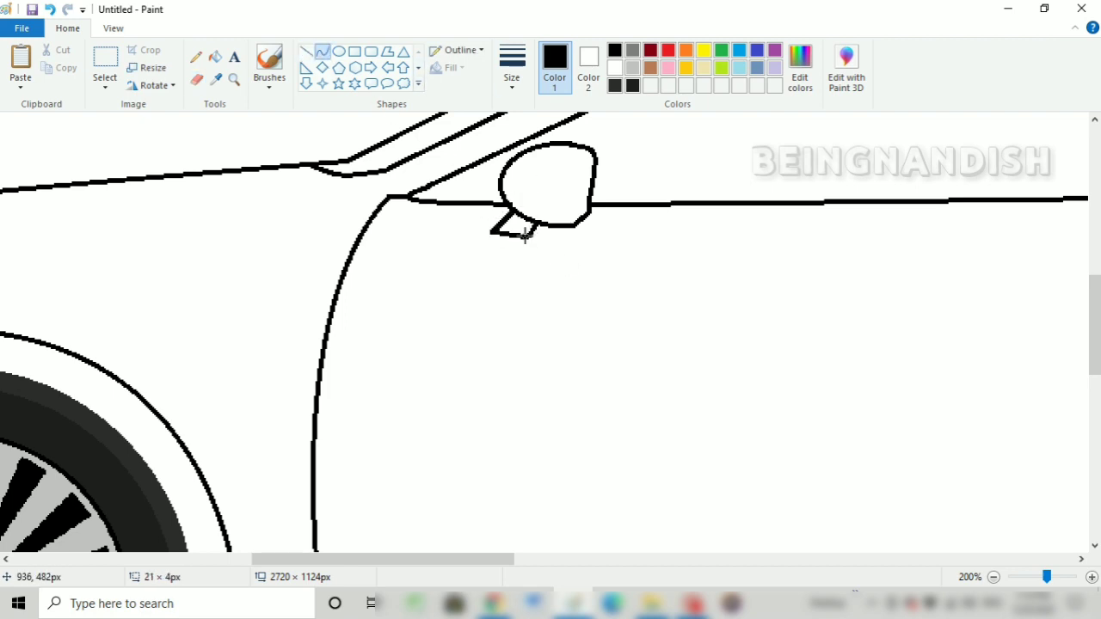
- Draw an inner curve inside the side mirror that follows its front and upper edge
click(324, 52)
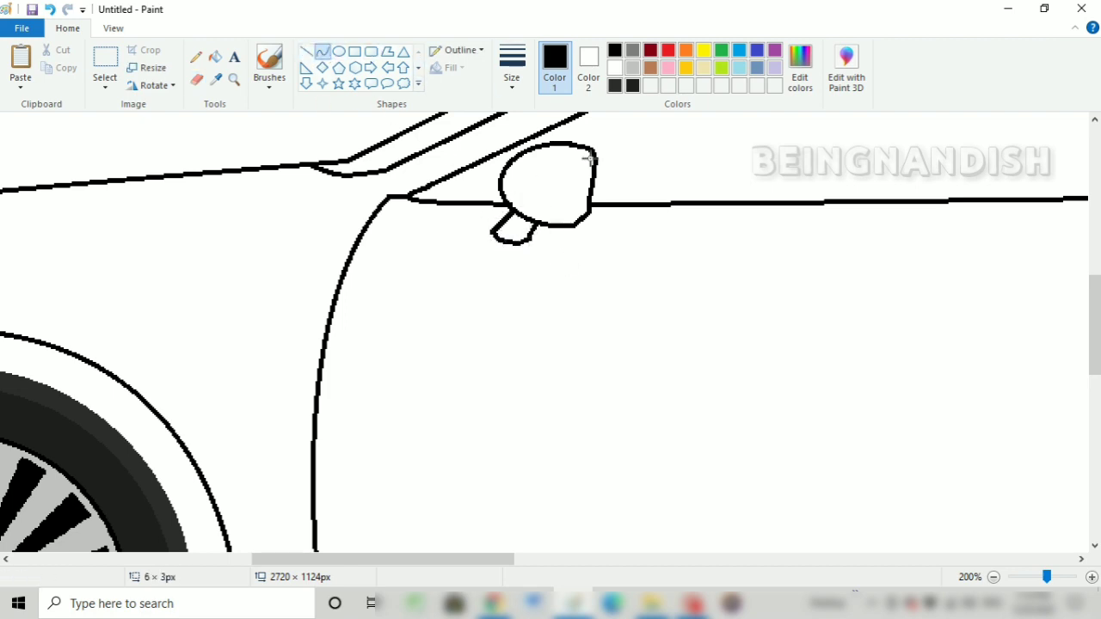
mouse_move(589, 156)
mouse_down()
mouse_move(500, 195)
mouse_move(517, 174)
mouse_move(554, 203)
mouse_up()
double_click(505, 157)
drag(517, 177, 513, 177)
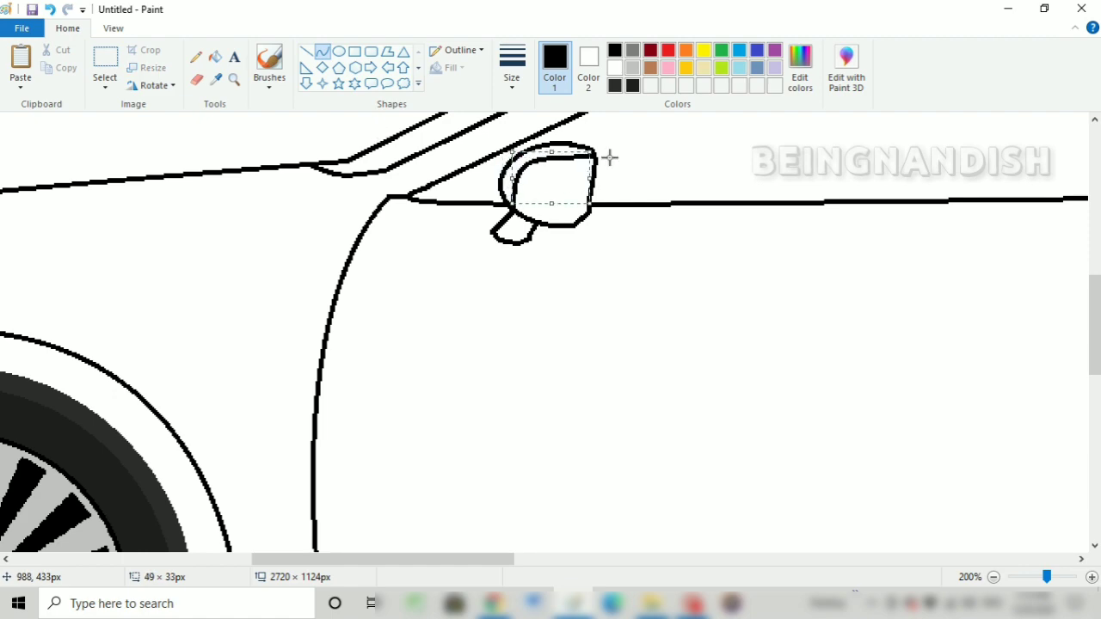
- Draw a short horizontal line across the windscreen's lower corner and a short slanted line from the window frame to the mirror
scroll(608, 157, up, 2)
click(306, 51)
drag(399, 249, 572, 249)
- Draw the front door handle as a small rounded rectangle with a thick black bar inside, near the door's rear edge
click(113, 28)
click(87, 67)
scroll(87, 67, up, 1)
click(67, 29)
click(371, 53)
scroll(506, 234, down, 1)
drag(504, 242, 586, 259)
- Copy the front door handle and place the copy near the rear end of the rear door
click(105, 60)
right_click(544, 240)
click(567, 266)
right_click(399, 165)
click(432, 210)
drag(55, 133, 1036, 240)
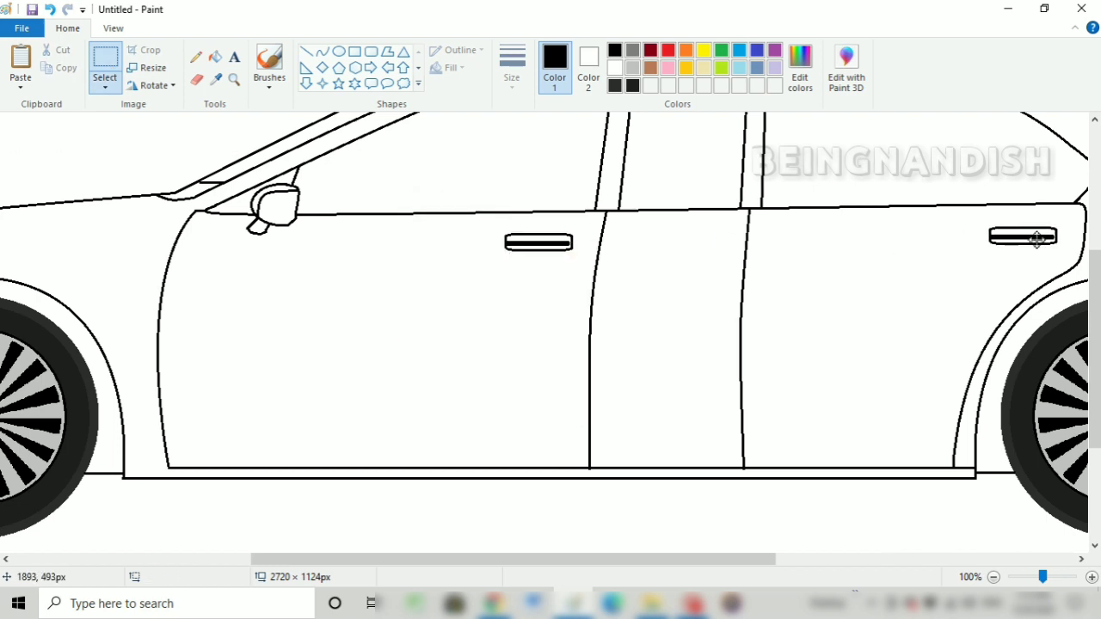
click(685, 283)
- Draw two close vertical divider lines across the rear part of the side window, above the rear door handle
scroll(685, 283, up, 2)
drag(694, 560, 836, 562)
click(307, 52)
drag(685, 203, 648, 275)
click(50, 9)
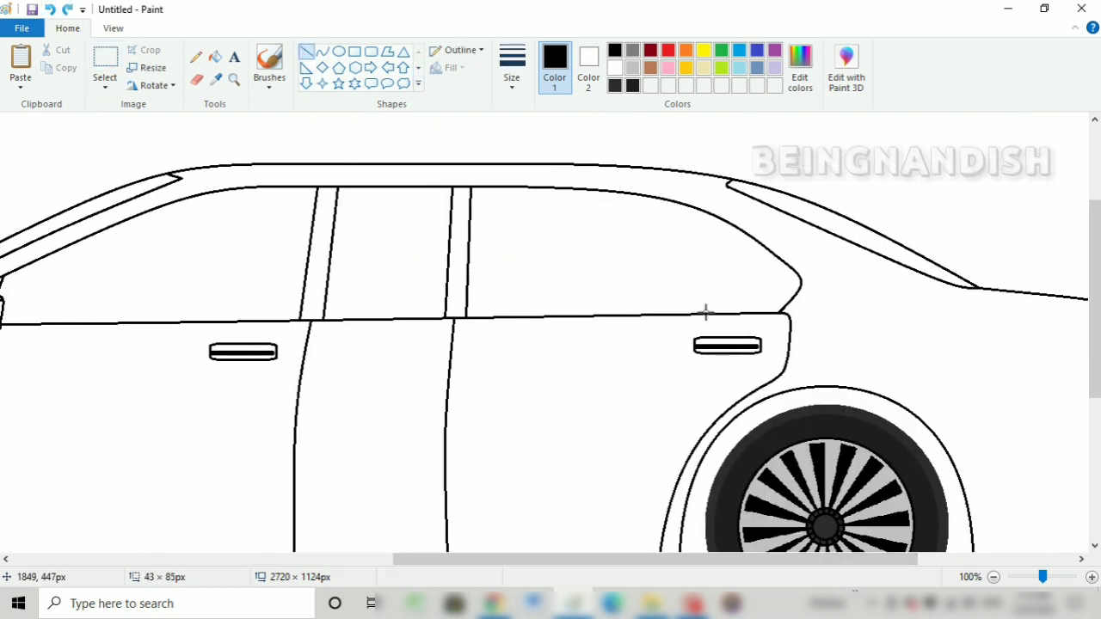
mouse_move(698, 315)
mouse_down()
mouse_move(643, 256)
mouse_move(699, 206)
mouse_up()
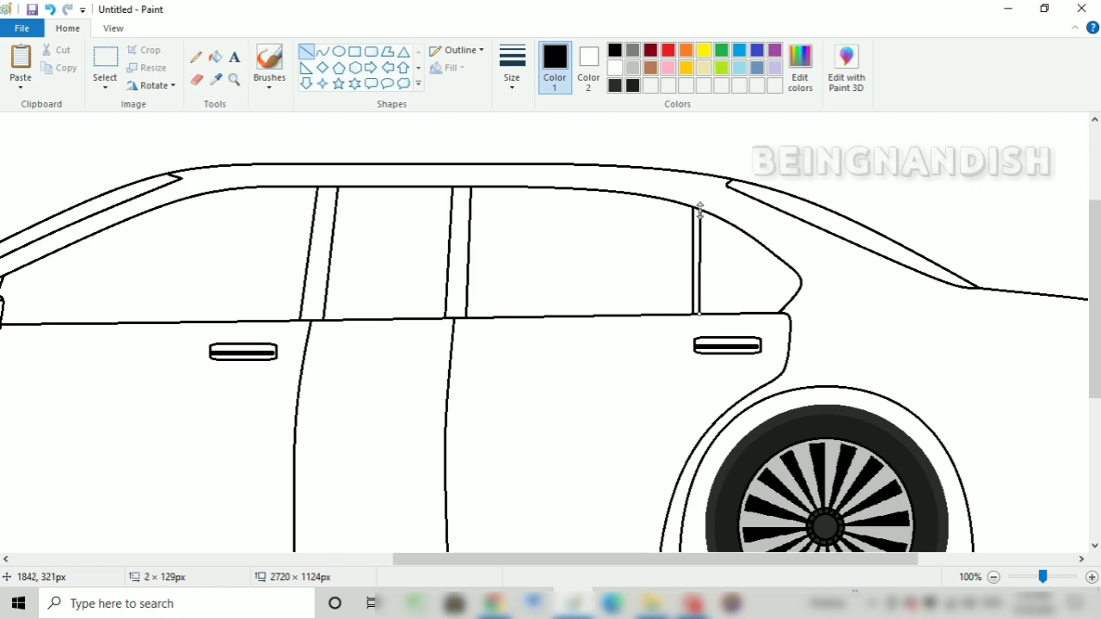
click(706, 147)
- Draw the headlight's front edge as a curve parallel to the bonnet line, starting just above the bumper
drag(632, 559, 271, 559)
scroll(301, 430, down, 2)
scroll(301, 430, up, 1)
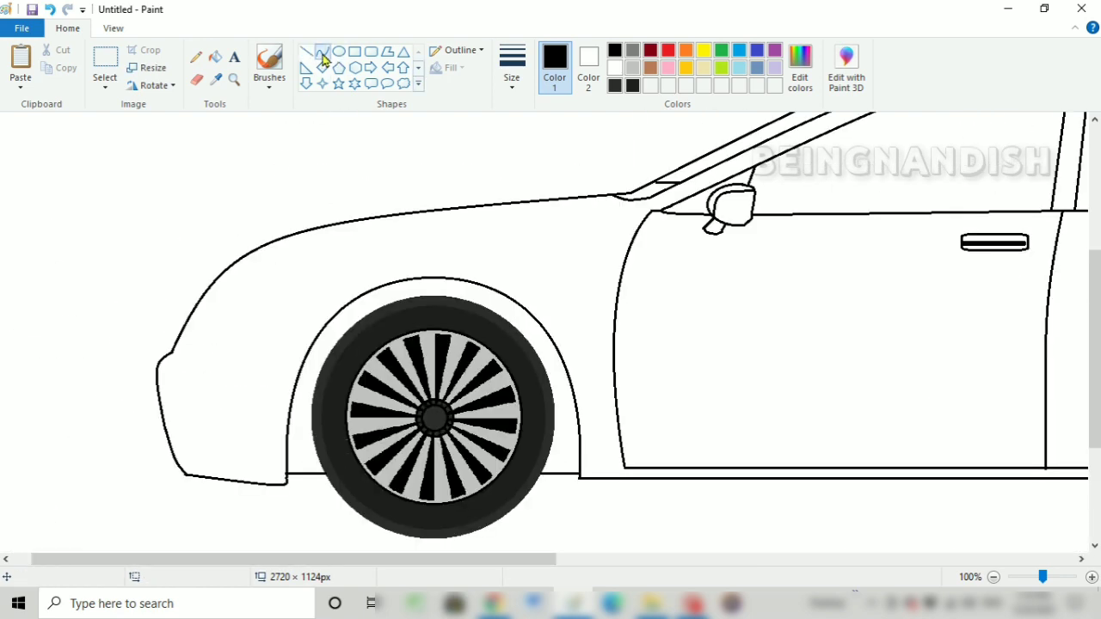
drag(190, 349, 334, 248)
mouse_move(249, 275)
mouse_down()
mouse_move(233, 266)
mouse_move(249, 261)
mouse_move(239, 256)
mouse_up()
click(239, 203)
- Draw the headlight's rear edge as a second curve and close its lower end with a straight line
drag(216, 348, 333, 251)
mouse_move(263, 292)
mouse_down()
mouse_move(249, 269)
mouse_move(256, 273)
mouse_up()
drag(273, 347, 270, 350)
click(246, 356)
click(306, 52)
click(322, 51)
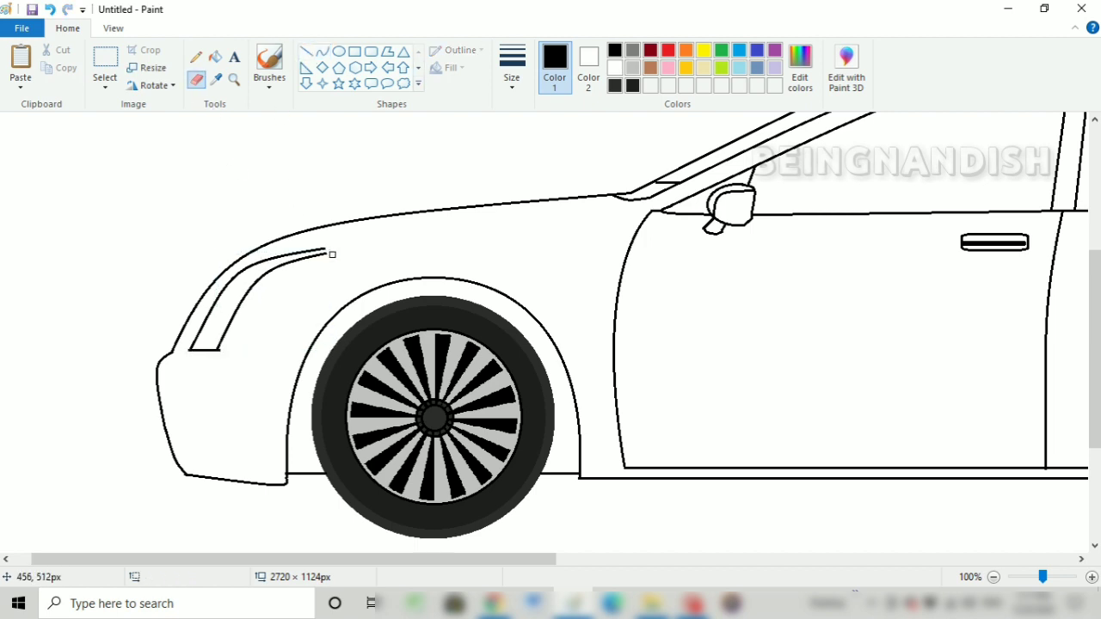
click(112, 29)
click(20, 60)
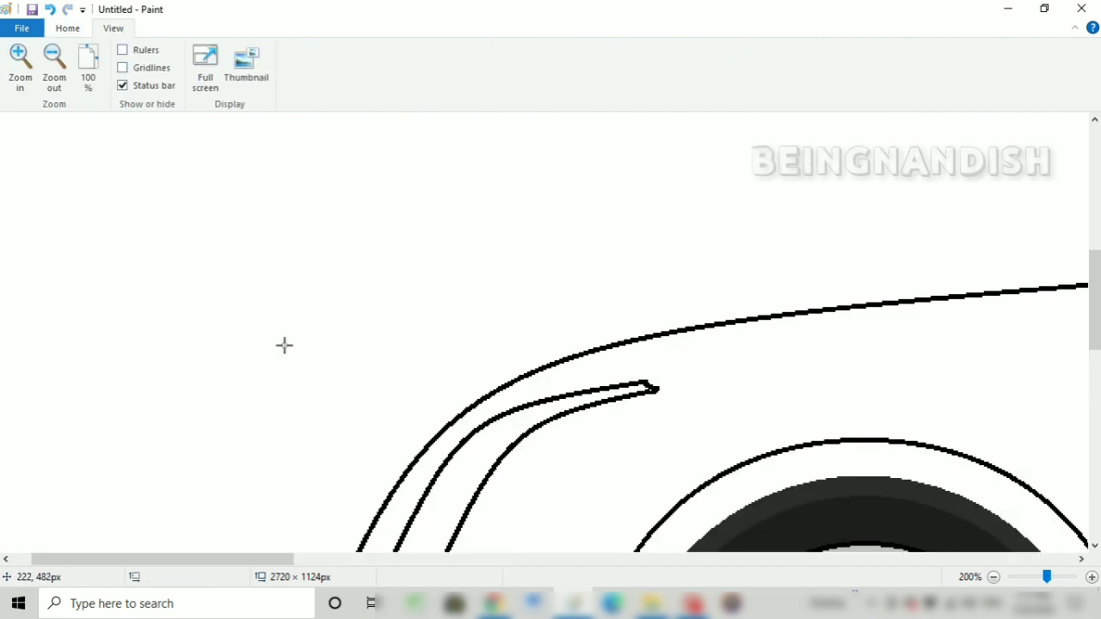
scroll(330, 205, down, 3)
click(67, 29)
click(196, 80)
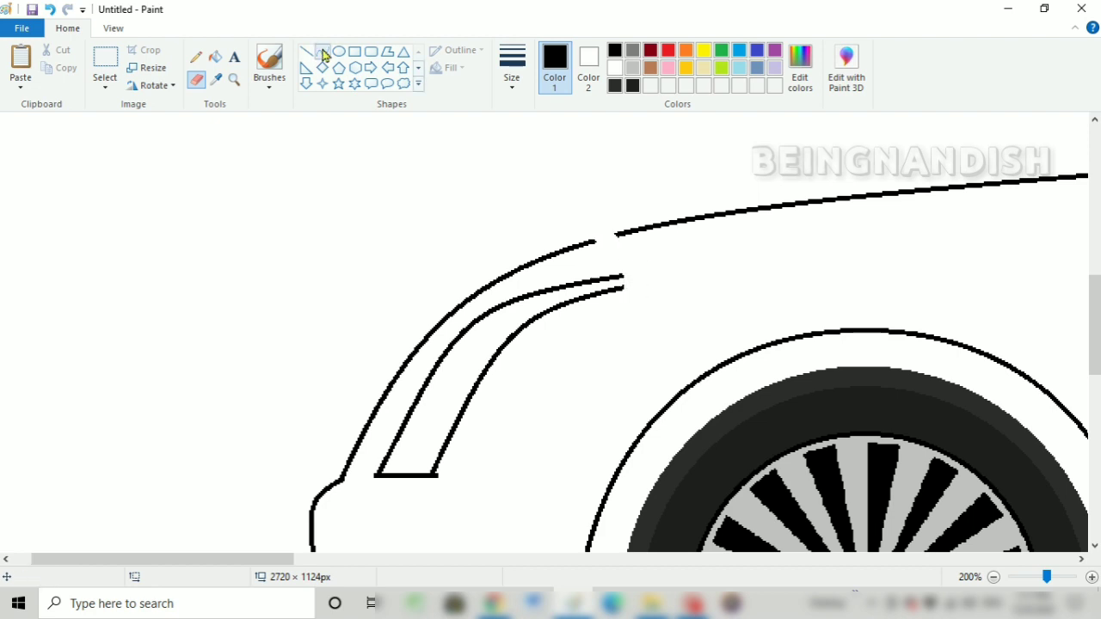
click(323, 54)
click(50, 10)
click(196, 80)
drag(650, 277, 610, 238)
click(324, 53)
click(49, 11)
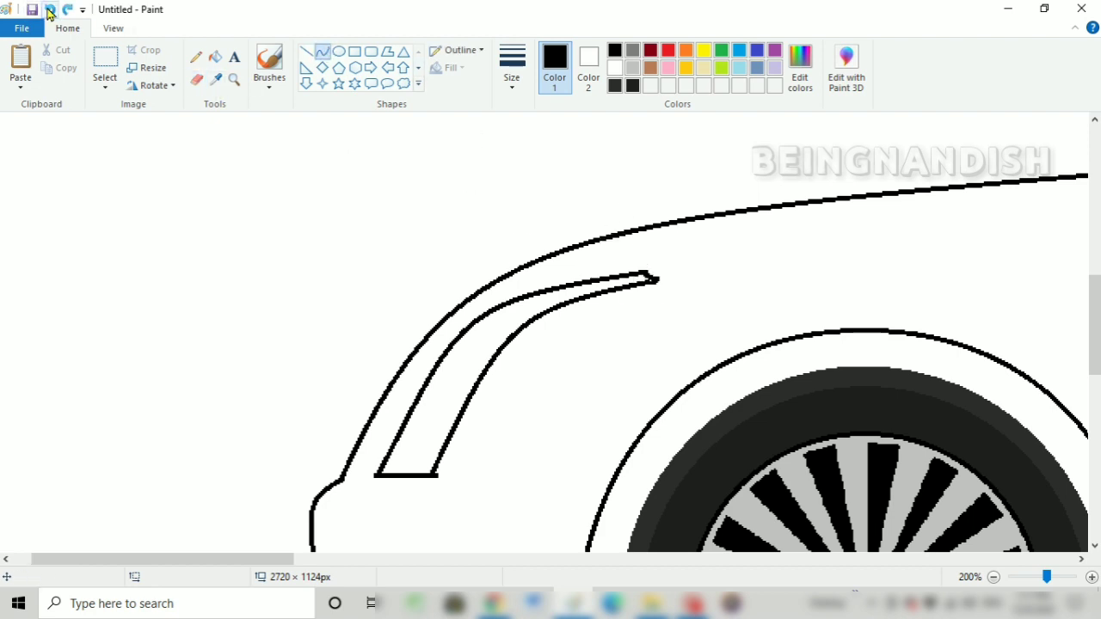
- Trim the headlight's pointed upper end and close it with a small rounded tip
click(196, 80)
click(322, 52)
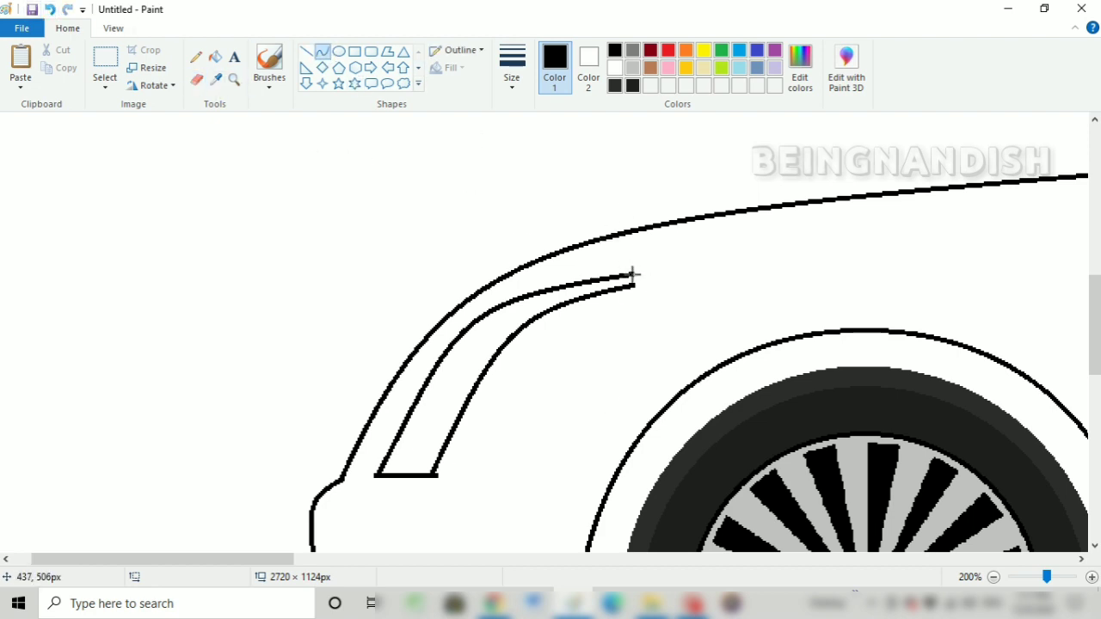
- Erase the body outline in front of the headlight and draw a recessed curve there, parallel to the headlight's front edge
click(196, 80)
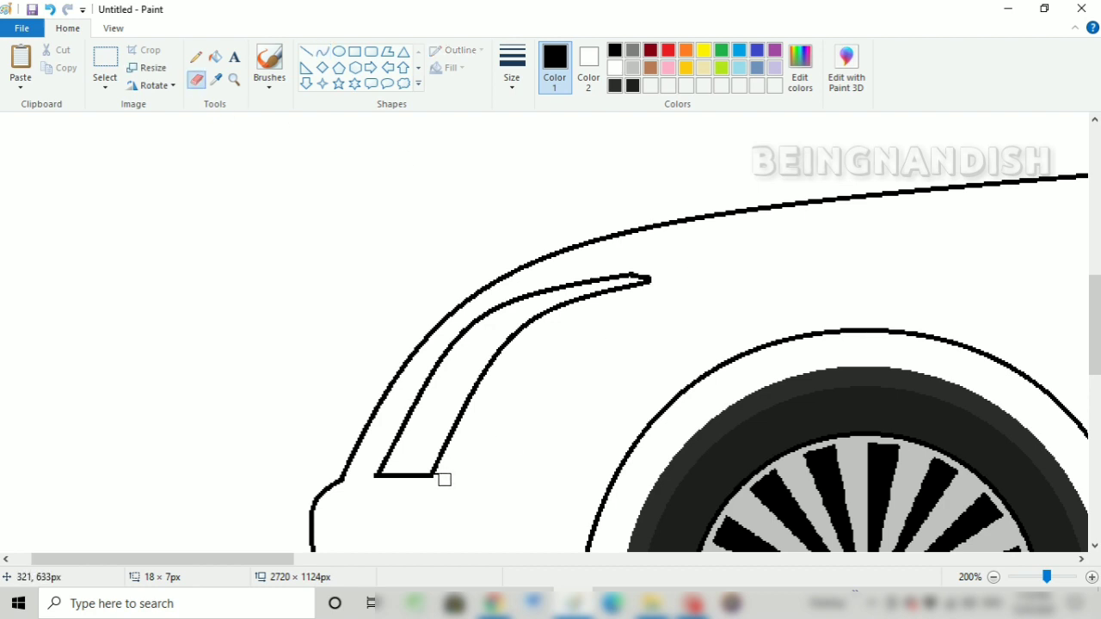
click(323, 53)
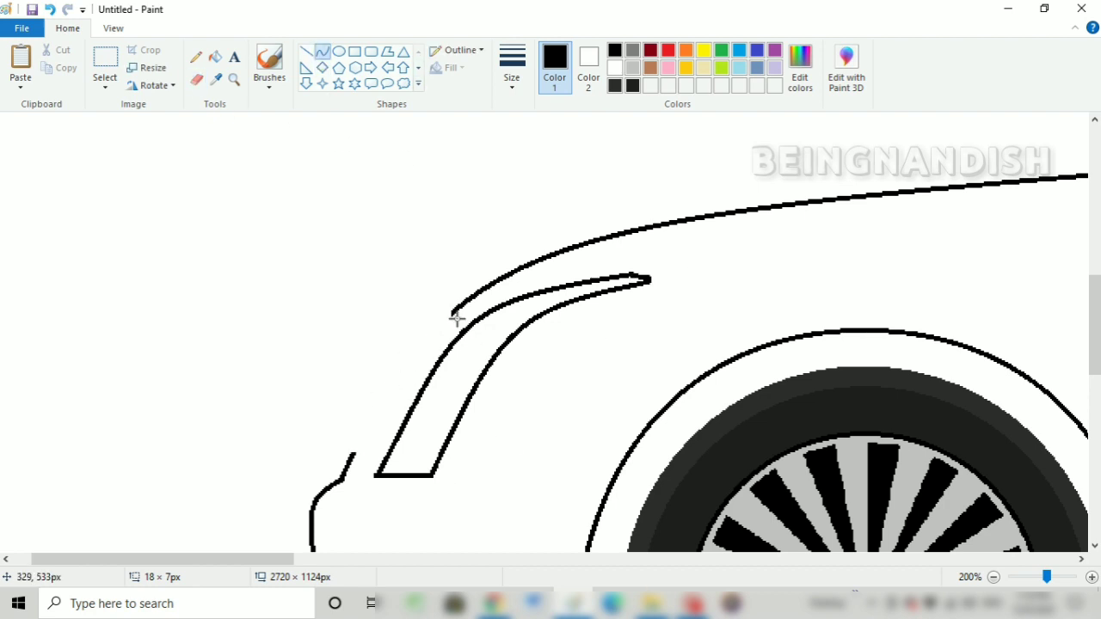
drag(459, 319, 375, 452)
drag(420, 378, 416, 367)
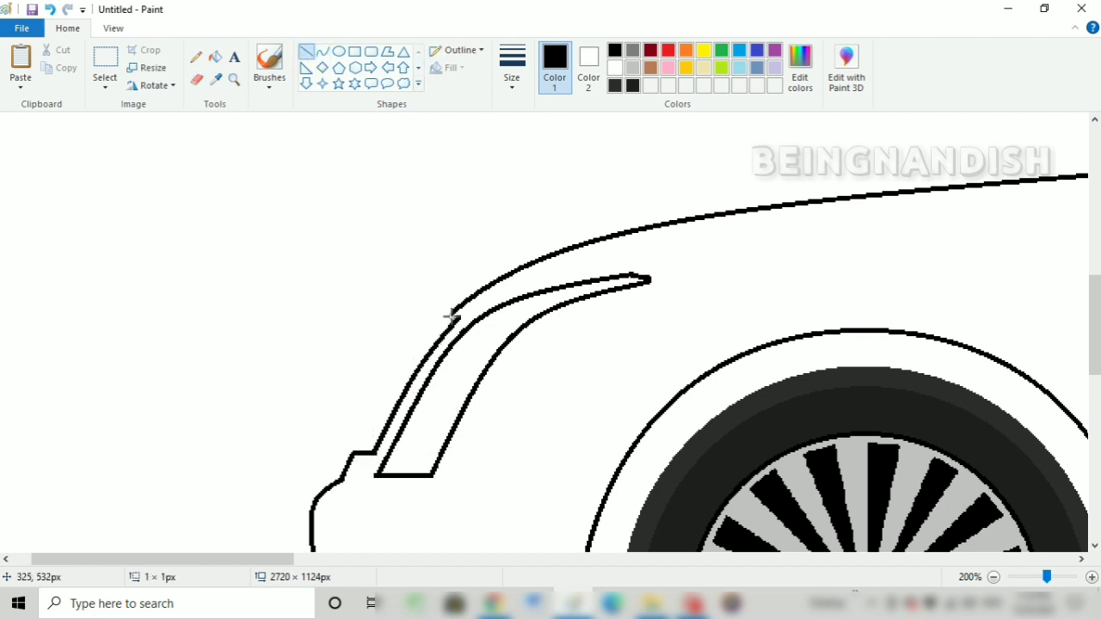
- Close the top of the narrow front grille strip with a short line and draw its curved outer edge
drag(451, 316, 423, 283)
click(54, 10)
click(322, 52)
drag(446, 317, 372, 398)
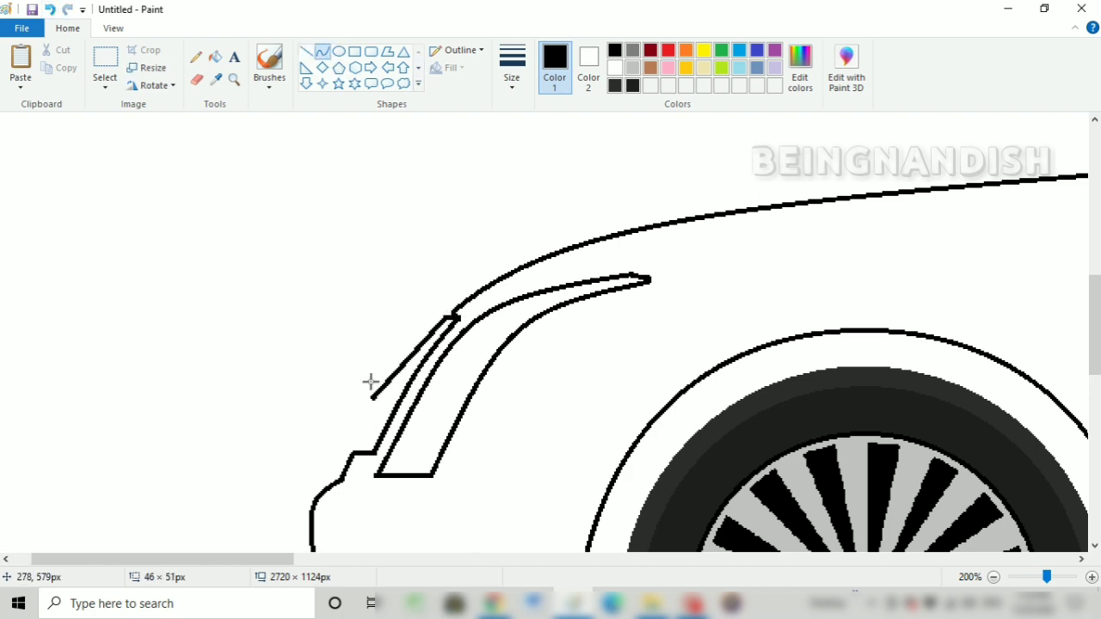
click(51, 10)
drag(446, 318, 356, 452)
mouse_move(403, 378)
mouse_down()
mouse_move(388, 373)
mouse_move(400, 356)
mouse_up()
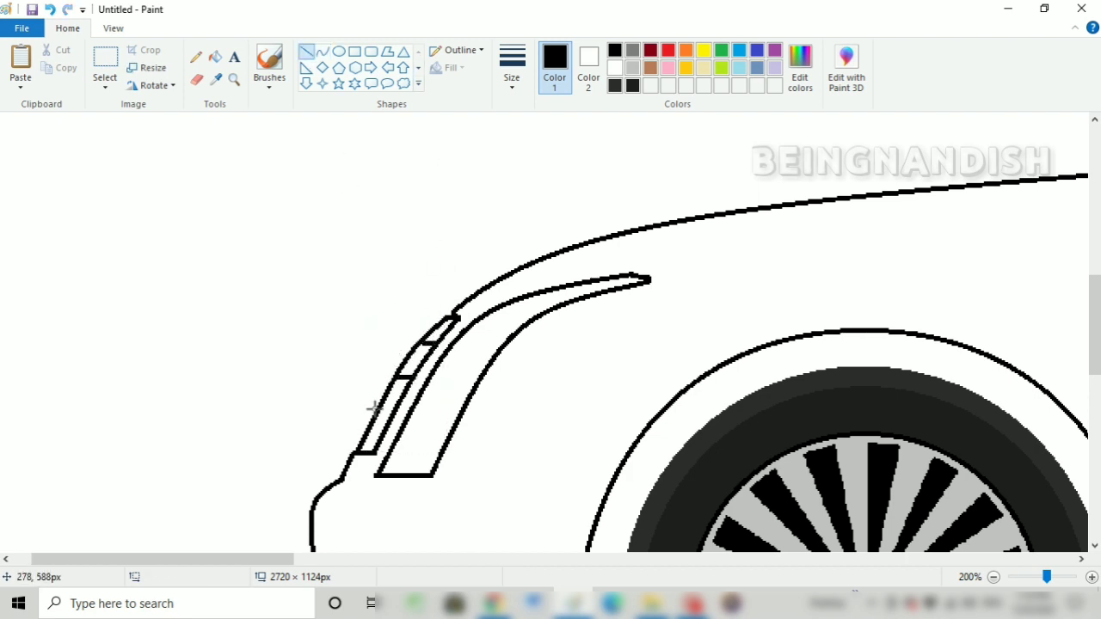
- Draw a curve inside the headlight, parallel to its front edge, from the lower end up towards the pointed tip
click(322, 52)
drag(393, 471, 557, 293)
mouse_move(496, 340)
mouse_down()
mouse_move(492, 326)
mouse_move(466, 324)
mouse_up()
- Draw a fog lamp opening on the lower front bumper with a curved rear edge and an inner dividing curve
scroll(326, 344, down, 3)
drag(345, 365, 407, 435)
mouse_move(375, 378)
mouse_down()
mouse_move(369, 351)
mouse_move(381, 347)
mouse_up()
mouse_move(389, 377)
mouse_down()
mouse_move(407, 407)
mouse_move(396, 390)
mouse_up()
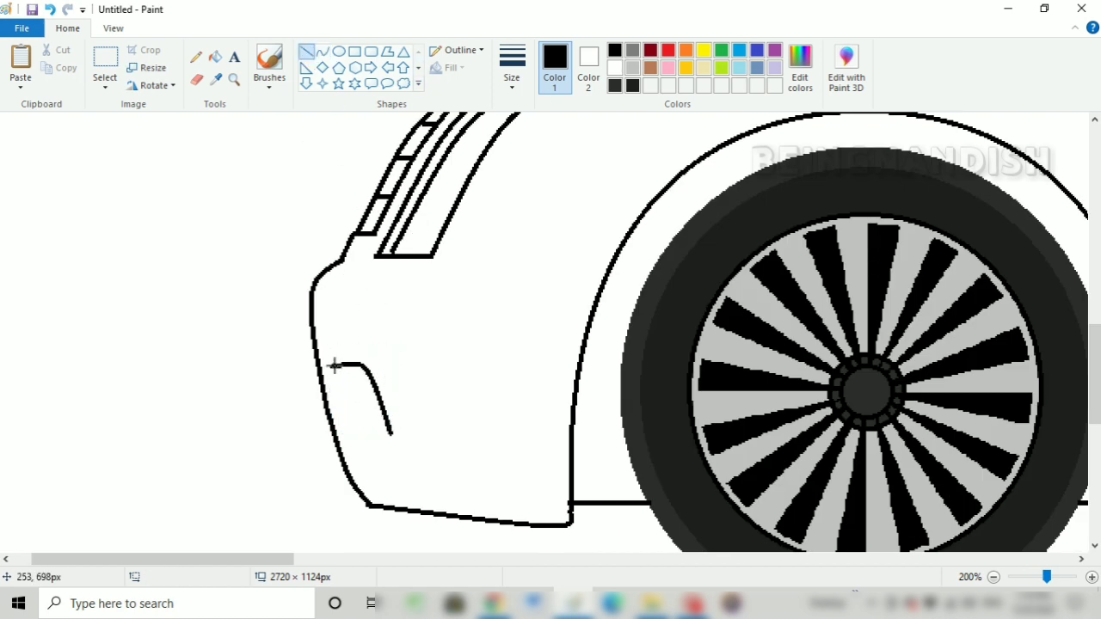
click(322, 53)
drag(337, 367, 360, 434)
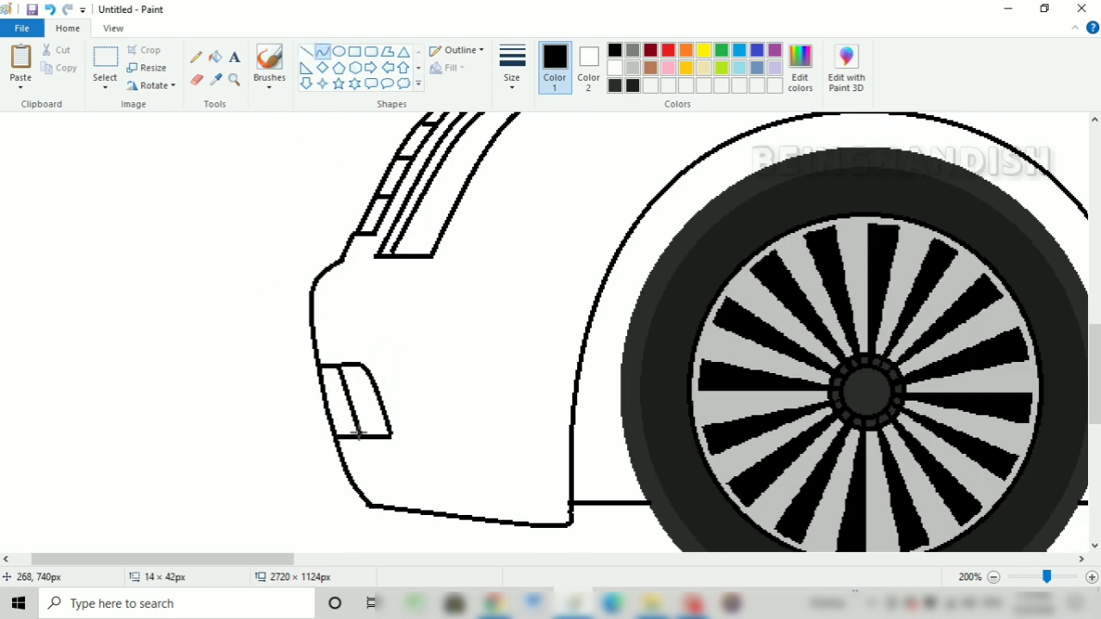
double_click(344, 399)
click(415, 322)
- Draw a small rounded rectangle on the front bumper between the headlight and the fog lamp opening
click(372, 51)
mouse_move(318, 321)
mouse_down()
mouse_move(352, 327)
mouse_move(387, 290)
mouse_move(310, 307)
mouse_up()
drag(350, 320, 350, 325)
click(302, 238)
scroll(301, 238, up, 1)
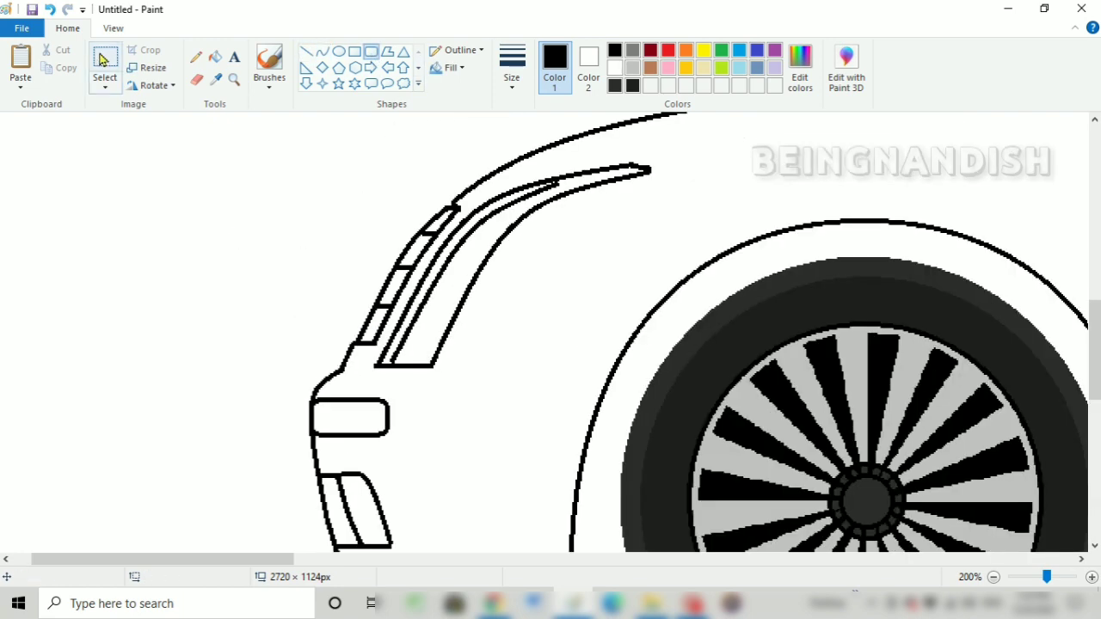
scroll(189, 138, down, 1)
scroll(189, 137, up, 1)
- Draw a crease along the bonnet from the headlight tip to the windscreen base, using the thinnest line
click(323, 52)
click(512, 69)
click(525, 119)
mouse_move(319, 249)
mouse_down()
mouse_move(616, 208)
mouse_move(589, 211)
mouse_up()
click(369, 233)
click(372, 232)
click(310, 229)
click(197, 79)
click(323, 53)
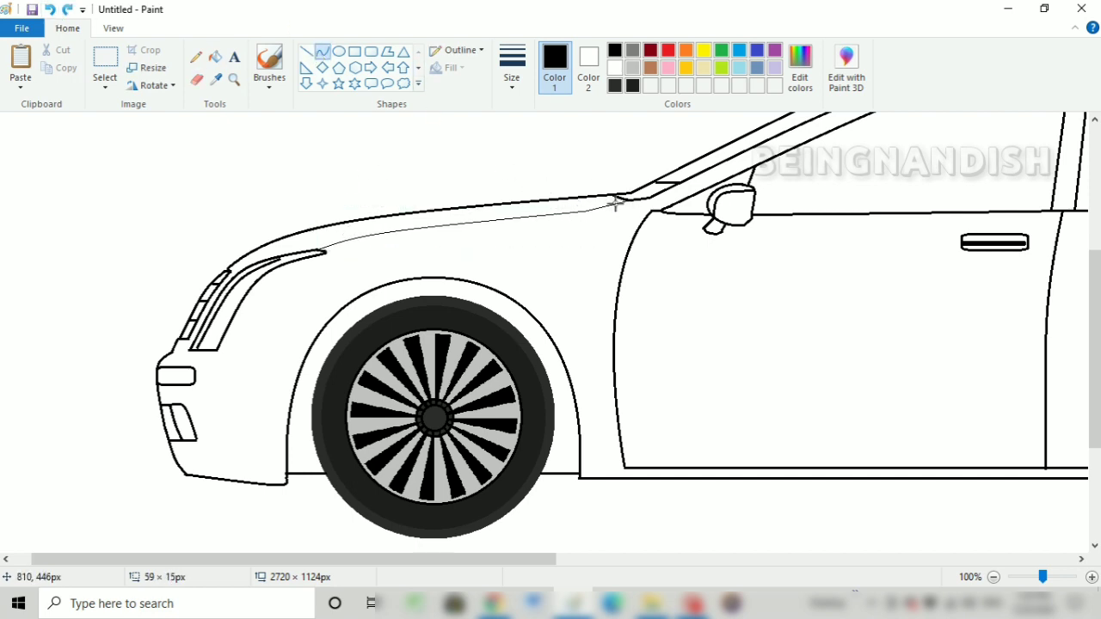
- Draw two thin horizontal body lines, one above the other, across the front bumper and along the doors to the rear wheel arch
click(306, 52)
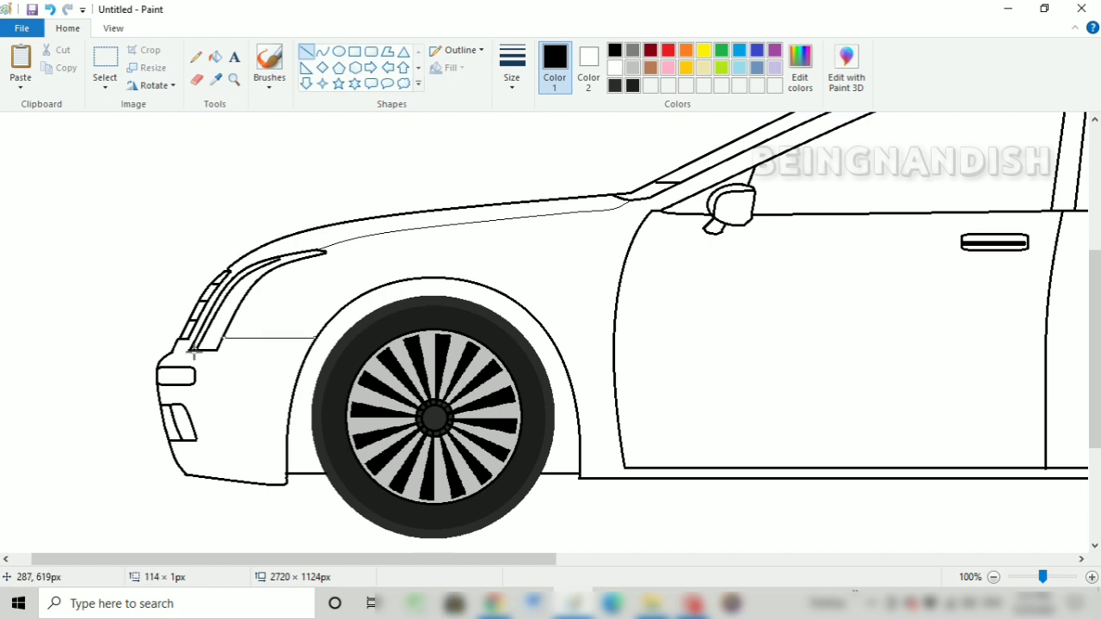
drag(192, 422, 247, 422)
scroll(394, 559, right, 5)
drag(157, 424, 1002, 448)
drag(147, 365, 774, 365)
- Continue both thin horizontal body lines from the rear wheel arch to the rear bumper edge
drag(460, 559, 734, 559)
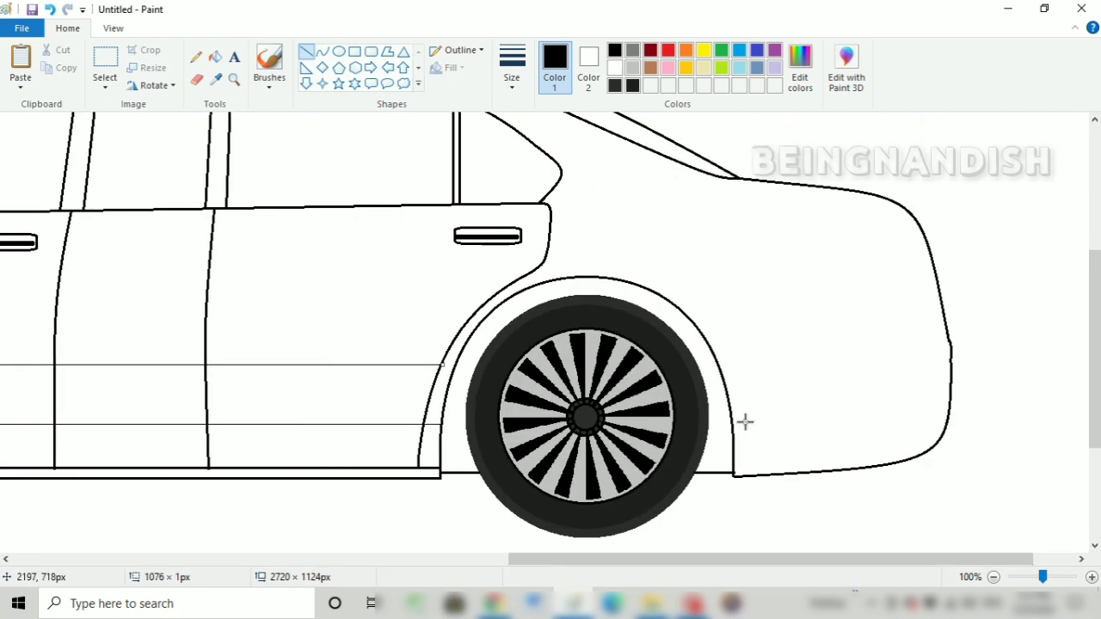
drag(720, 422, 943, 422)
drag(715, 357, 951, 357)
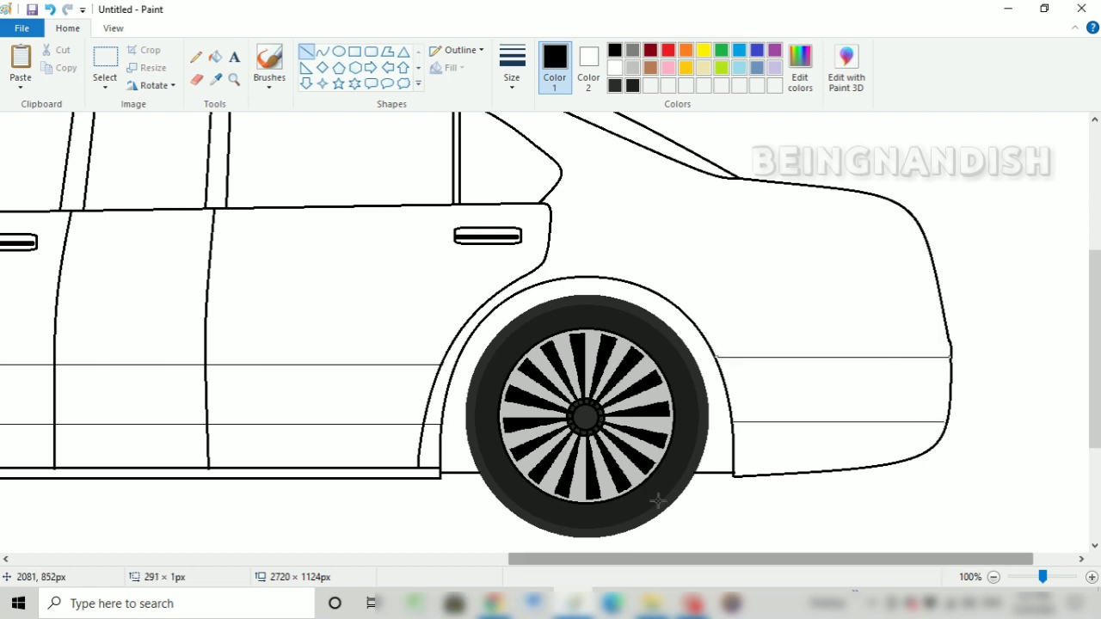
- Draw the tail light's outer edge with a thicker curve, about 98 × 141 px, following the rear body outline
scroll(656, 492, up, 3)
click(518, 77)
click(540, 144)
click(323, 52)
scroll(516, 550, down, 3)
drag(516, 559, 609, 568)
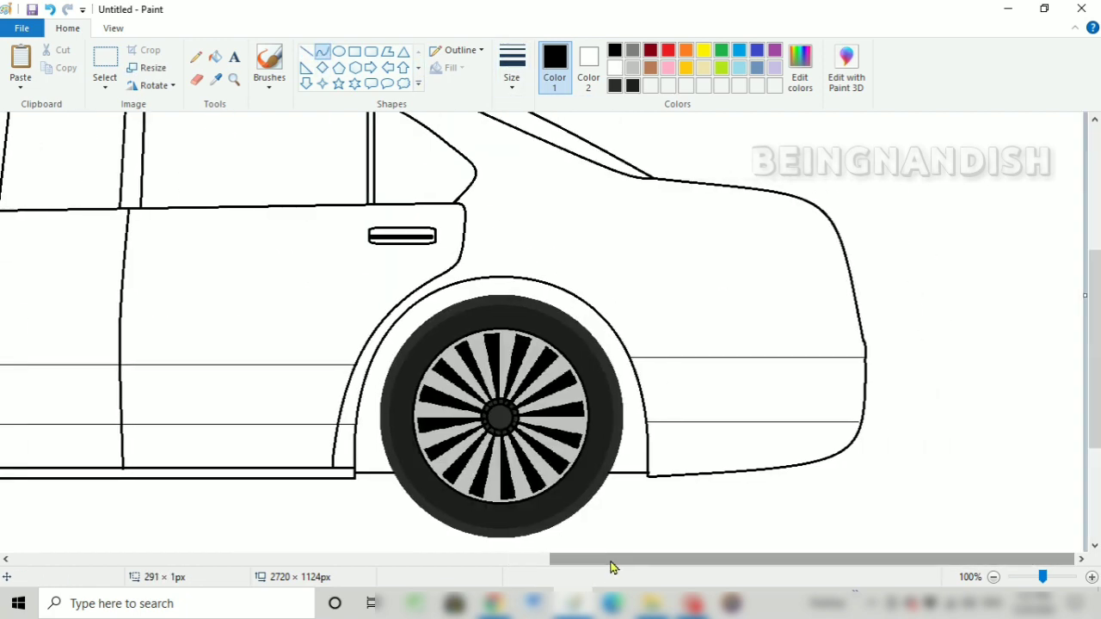
drag(771, 222, 849, 332)
click(816, 220)
click(820, 220)
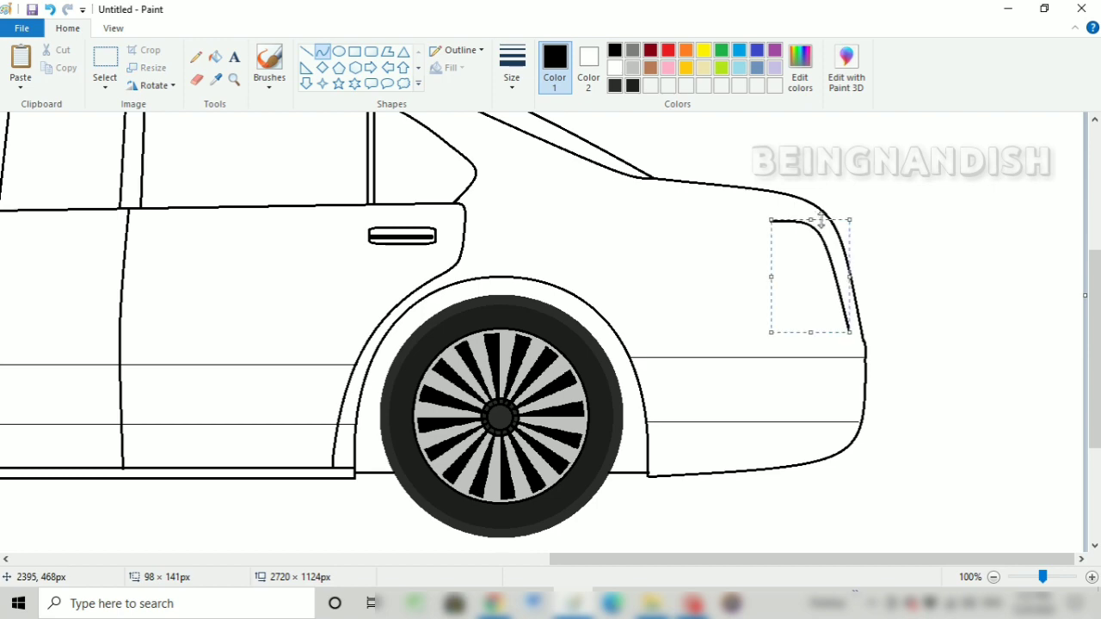
- Draw the tail light's inner edge as a second curve, about 93 × 135 px, and shift it slightly forward
mouse_move(760, 224)
mouse_down()
mouse_move(824, 299)
mouse_move(835, 332)
mouse_up()
click(805, 229)
click(805, 230)
drag(803, 263, 800, 263)
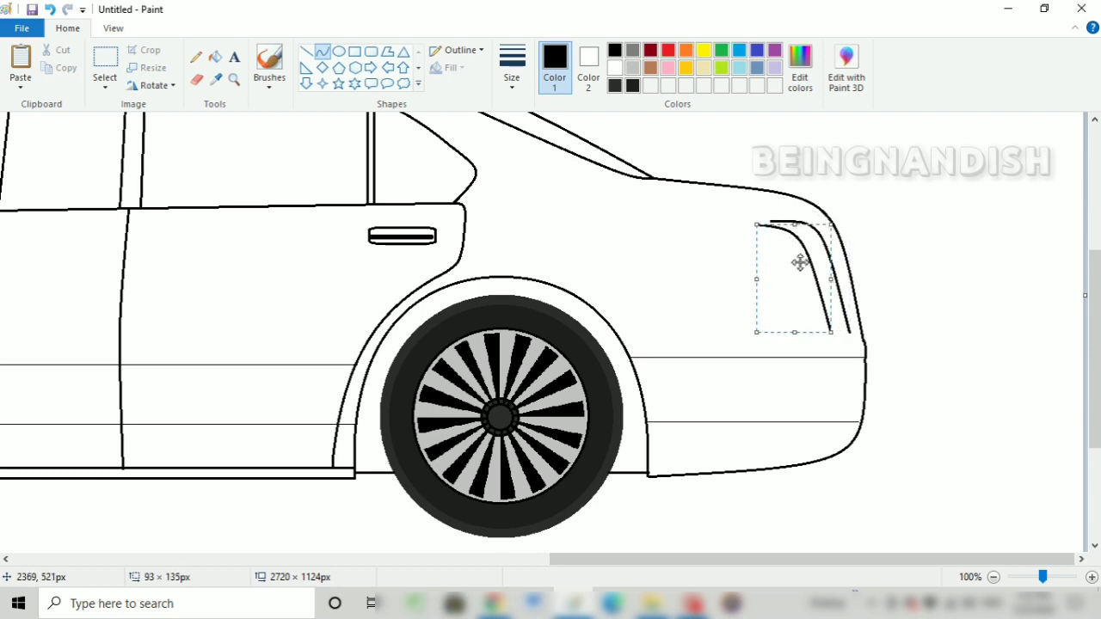
click(859, 301)
- Undo the stray diagonal line and close the tail light's lower end with a straight line about 20 px long
drag(852, 334, 886, 276)
click(111, 30)
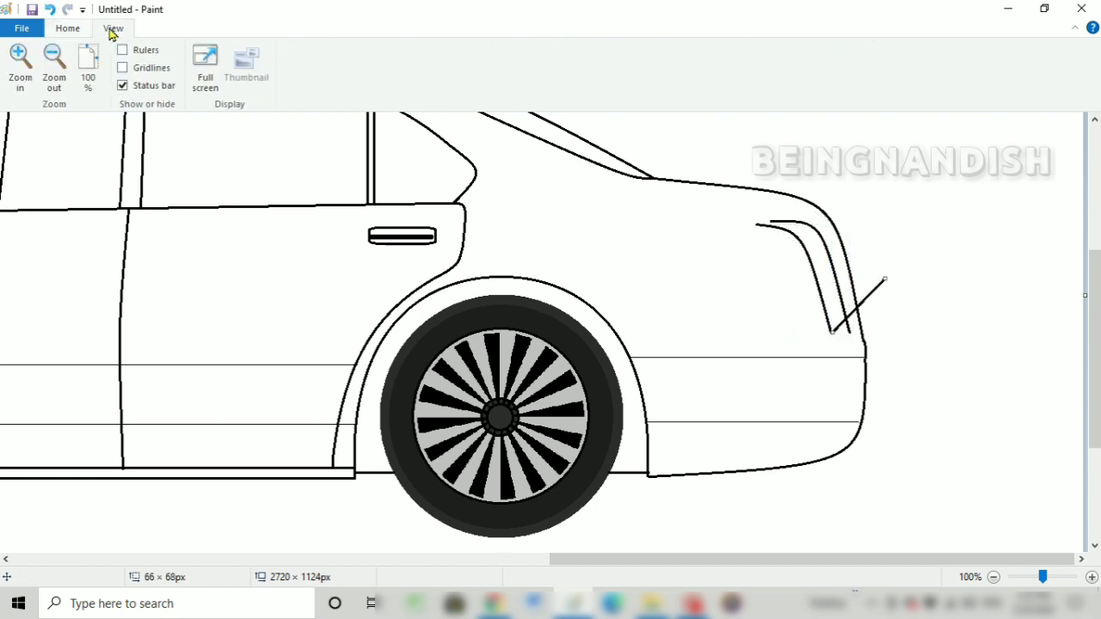
click(20, 65)
drag(559, 561, 791, 566)
click(50, 9)
scroll(676, 328, down, 2)
click(67, 28)
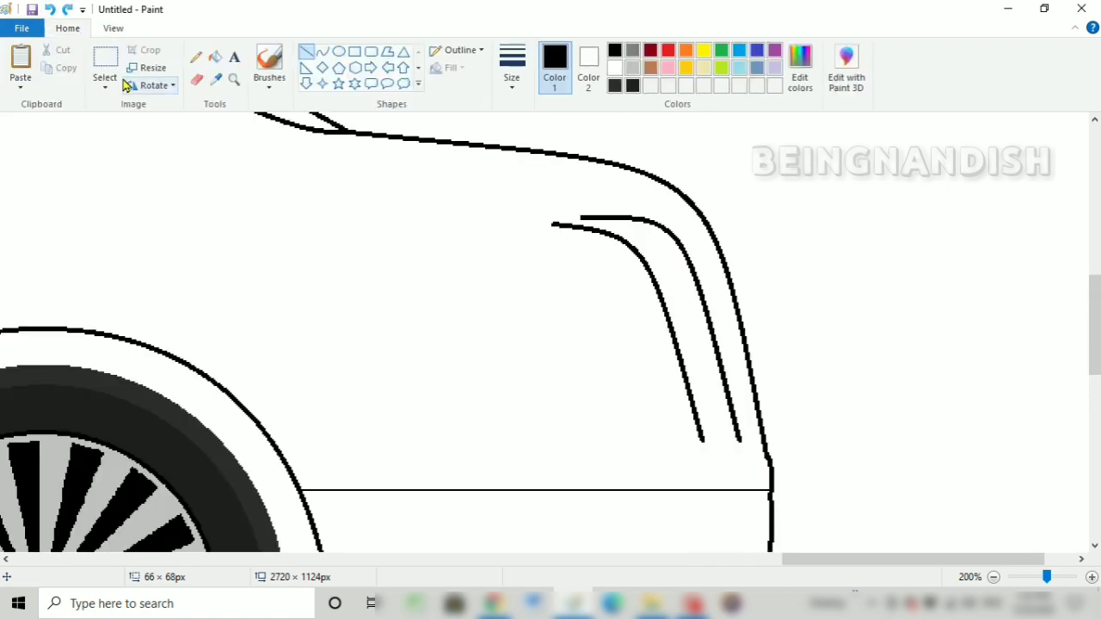
drag(703, 441, 740, 441)
- Erase the upper end of the tail light's outer curve and join both edges with a curve meeting in a point
click(197, 79)
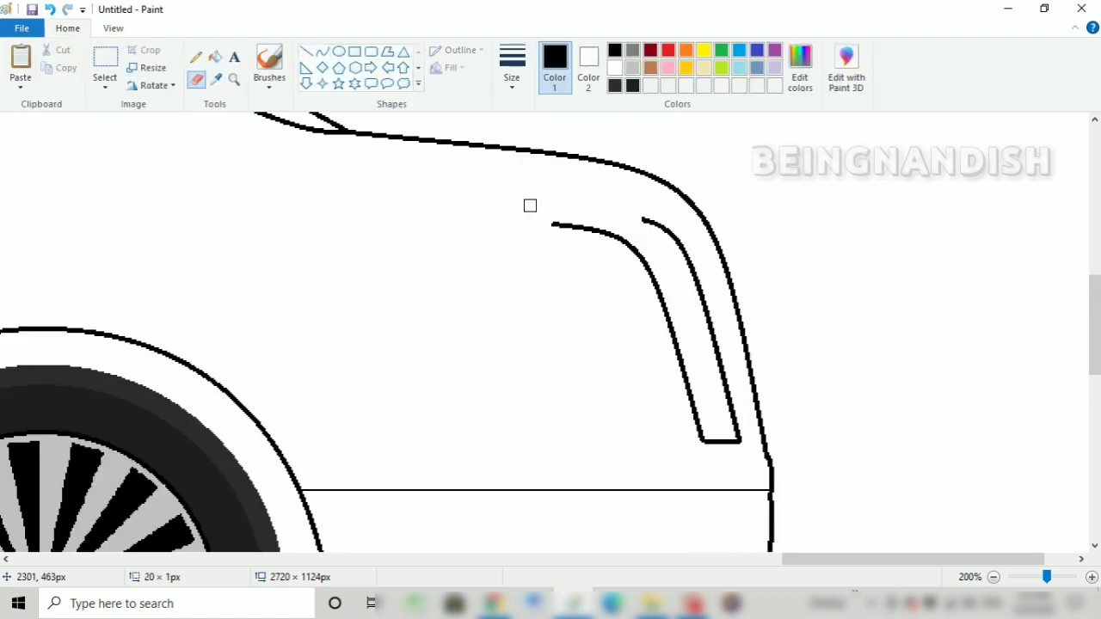
click(322, 52)
drag(552, 226, 648, 220)
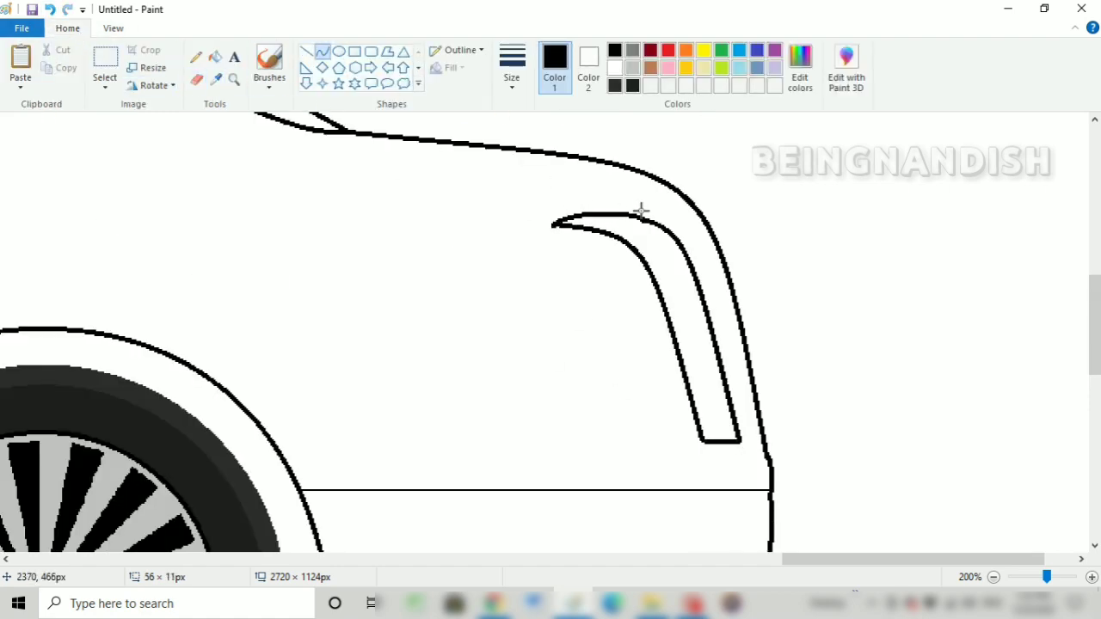
click(640, 210)
- Blunt the tail light's tip, erase the body outline behind the light and redraw it as a recessed curve below a small lip
click(196, 79)
mouse_move(709, 231)
mouse_down()
mouse_move(752, 418)
mouse_move(681, 245)
mouse_move(749, 362)
mouse_up()
click(50, 10)
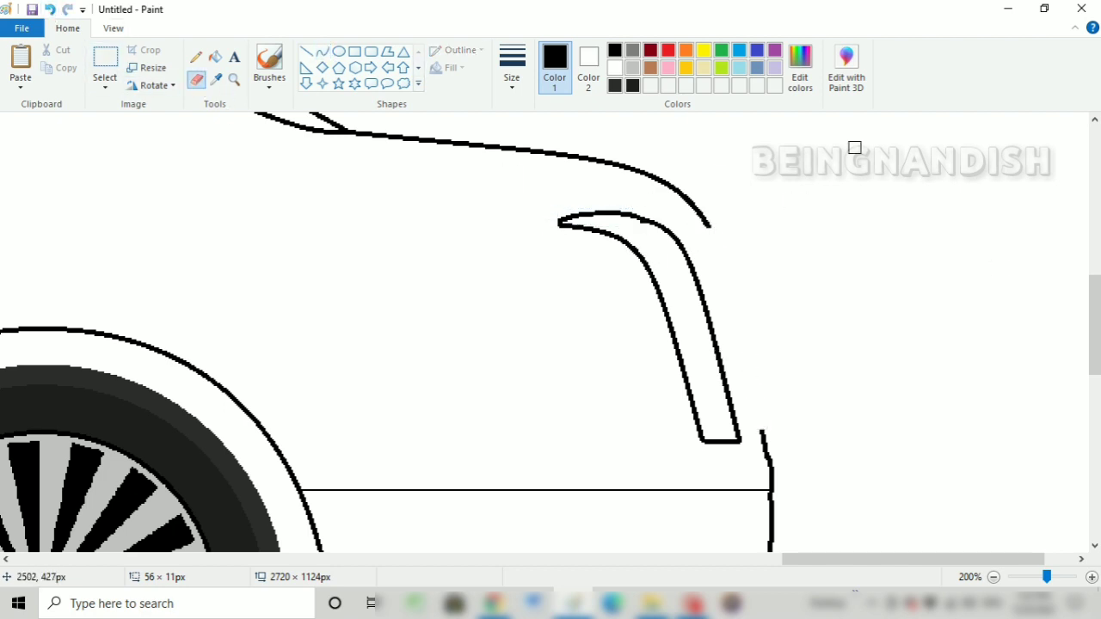
click(322, 52)
drag(692, 234, 757, 427)
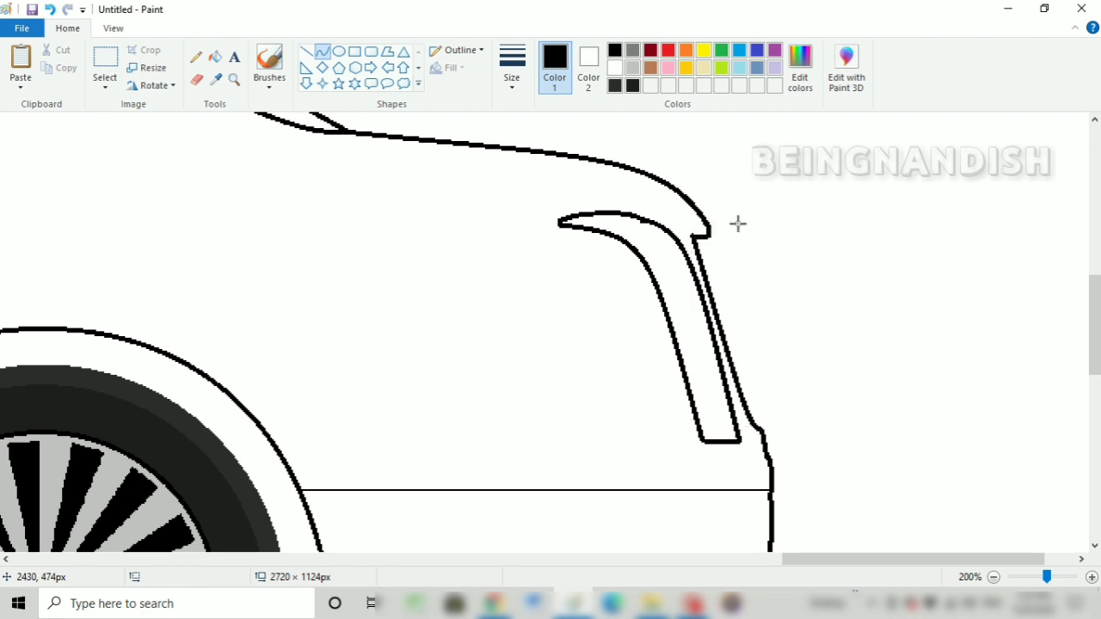
- Draw a curve inside the tail light from near its tip to its lower end, parallel to the outer edge
drag(587, 217, 724, 440)
drag(661, 274, 664, 234)
click(668, 234)
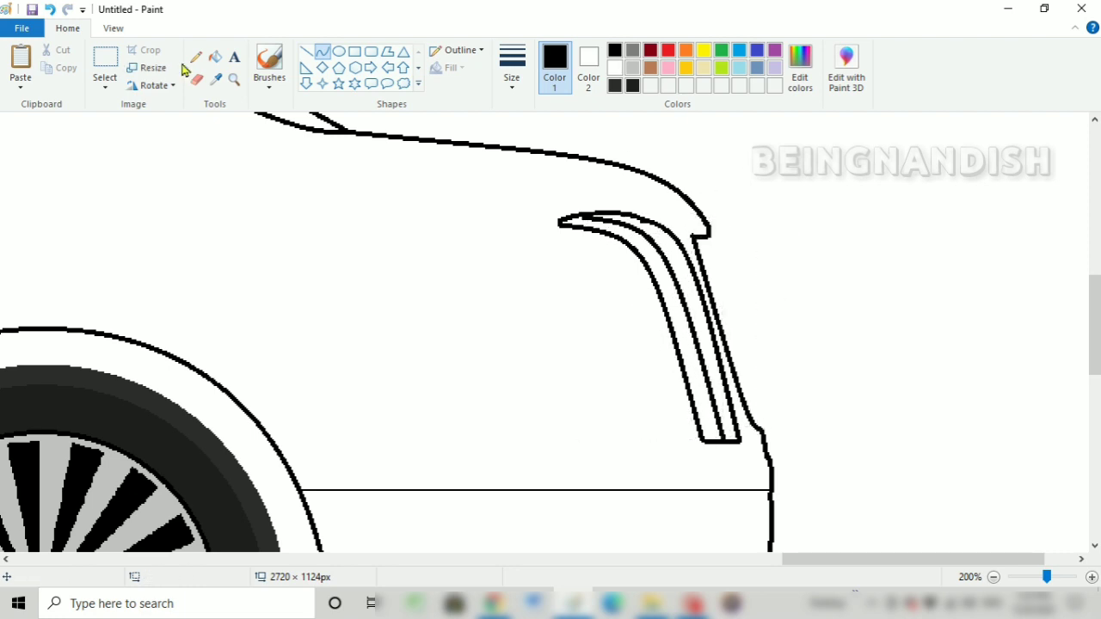
- Draw a small vent at the rear bumper's edge with a curved front side and a straight lower edge
click(114, 28)
scroll(516, 344, down, 3)
click(67, 29)
drag(768, 321, 742, 327)
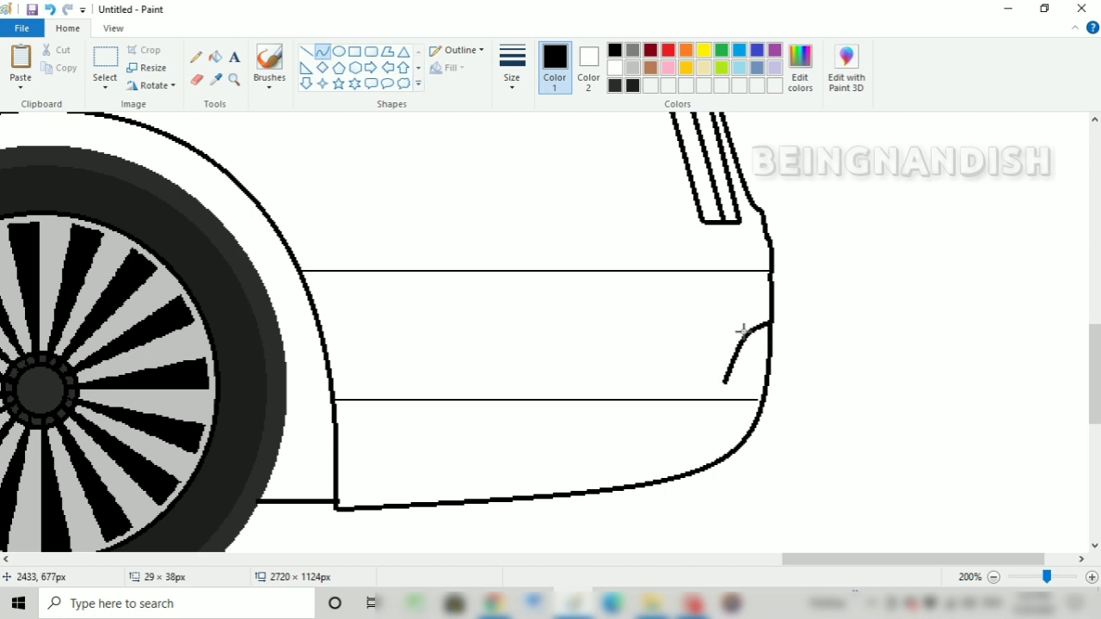
click(738, 383)
drag(738, 381, 738, 398)
click(858, 416)
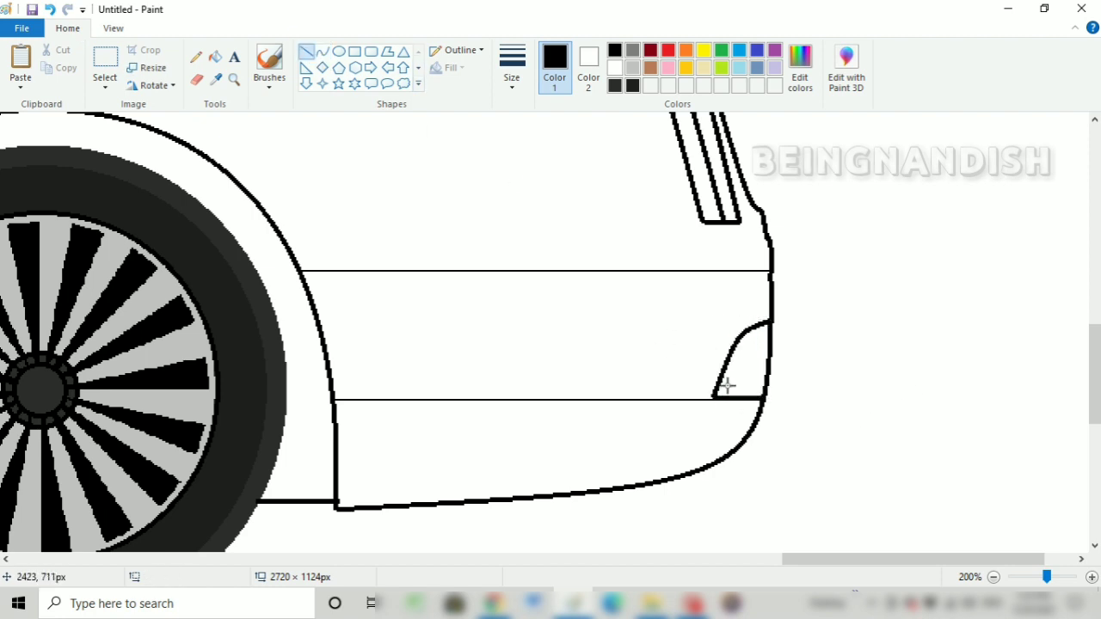
- Erase the rear part of the boot lid outline and redraw it as a flatter curve ending in a small spoiler lip
scroll(727, 386, up, 5)
click(196, 78)
click(323, 52)
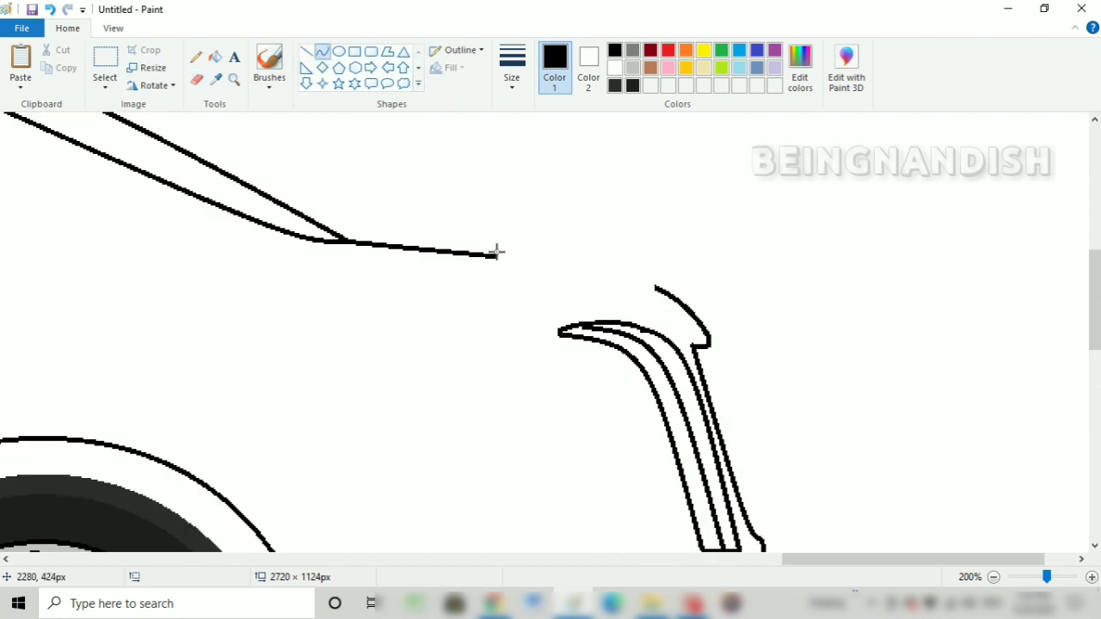
mouse_move(496, 256)
mouse_down()
mouse_move(657, 289)
mouse_move(670, 266)
mouse_move(686, 265)
mouse_up()
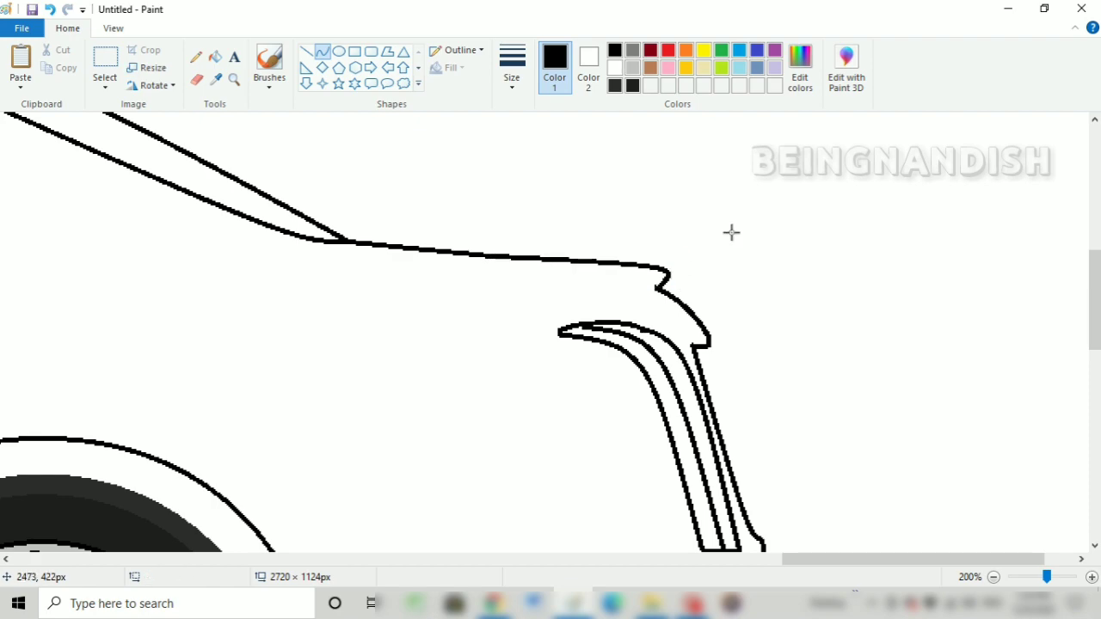
- Draw a short line across the lower end of the rear windscreen
click(110, 31)
scroll(347, 203, down, 1)
click(55, 67)
click(68, 29)
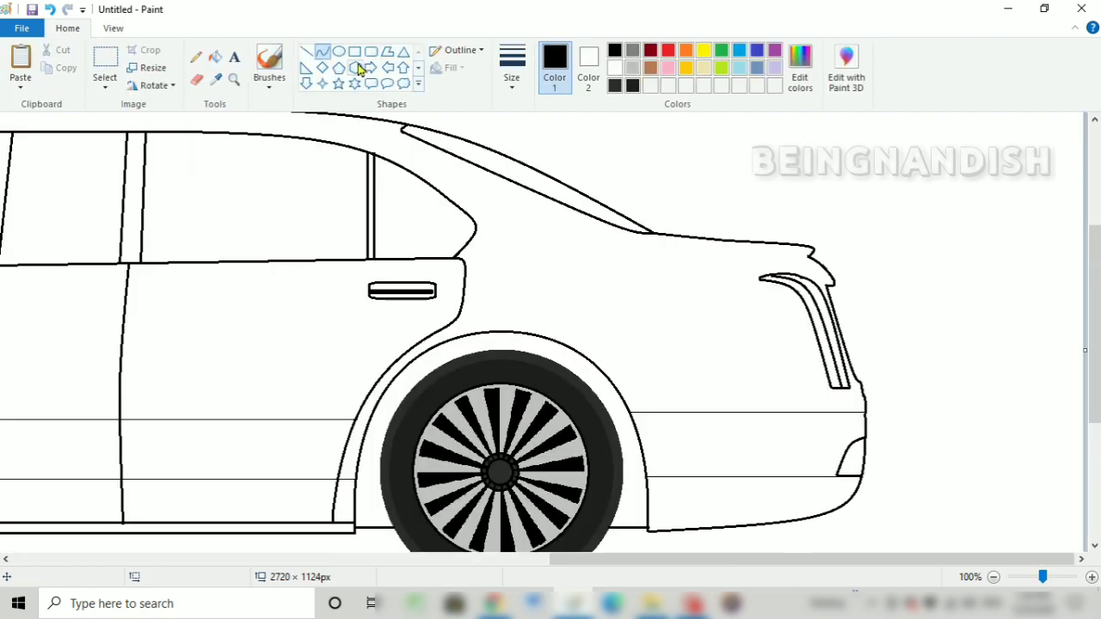
click(307, 51)
- Draw a long, narrow rounded rectangle across the middle of the roof line
click(113, 28)
scroll(430, 344, up, 2)
drag(577, 559, 367, 560)
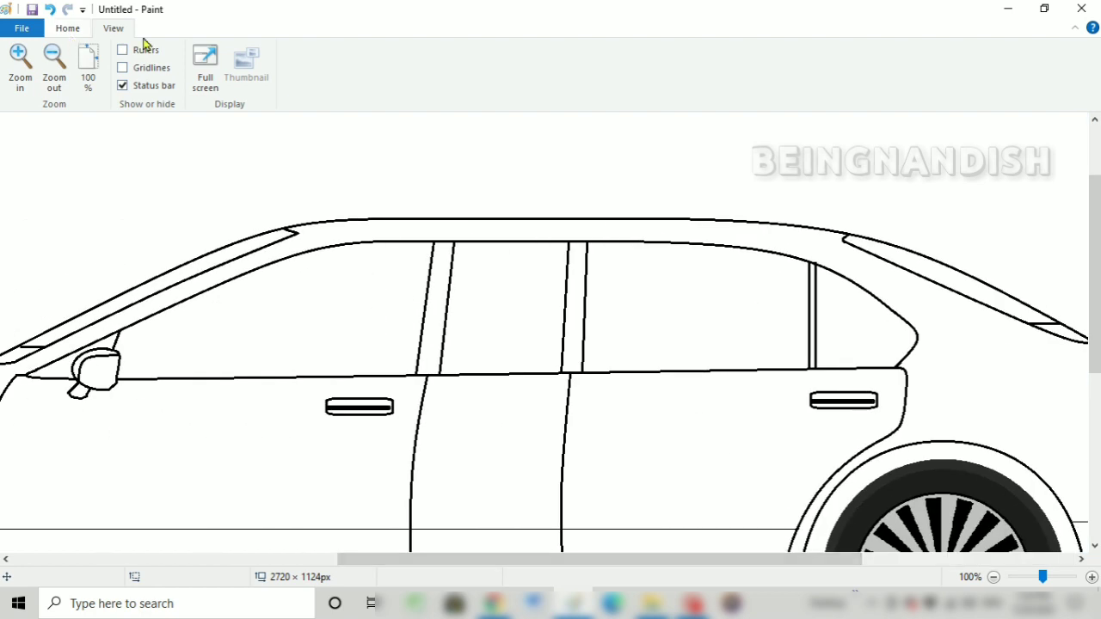
click(68, 28)
click(371, 52)
drag(365, 203, 725, 226)
- Remove the part of the rounded rectangle above the roof line with the eraser and a white fill
click(196, 79)
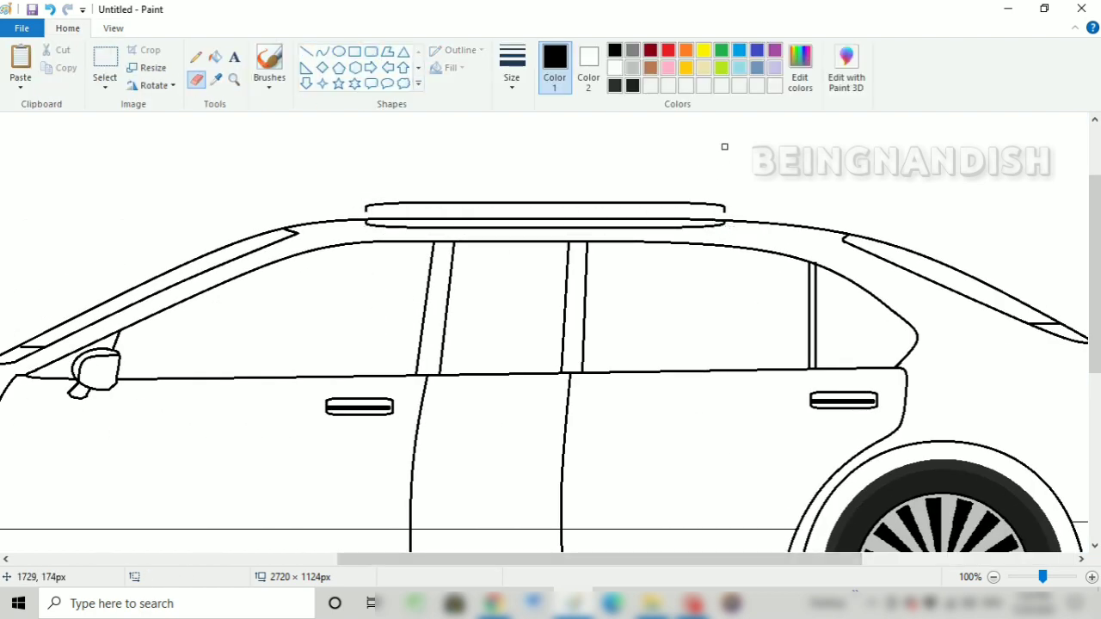
click(615, 68)
click(215, 56)
click(409, 203)
click(306, 51)
click(615, 50)
- Fill the two door pillars and the narrow roof panel with the dark grey custom color
click(113, 29)
click(54, 67)
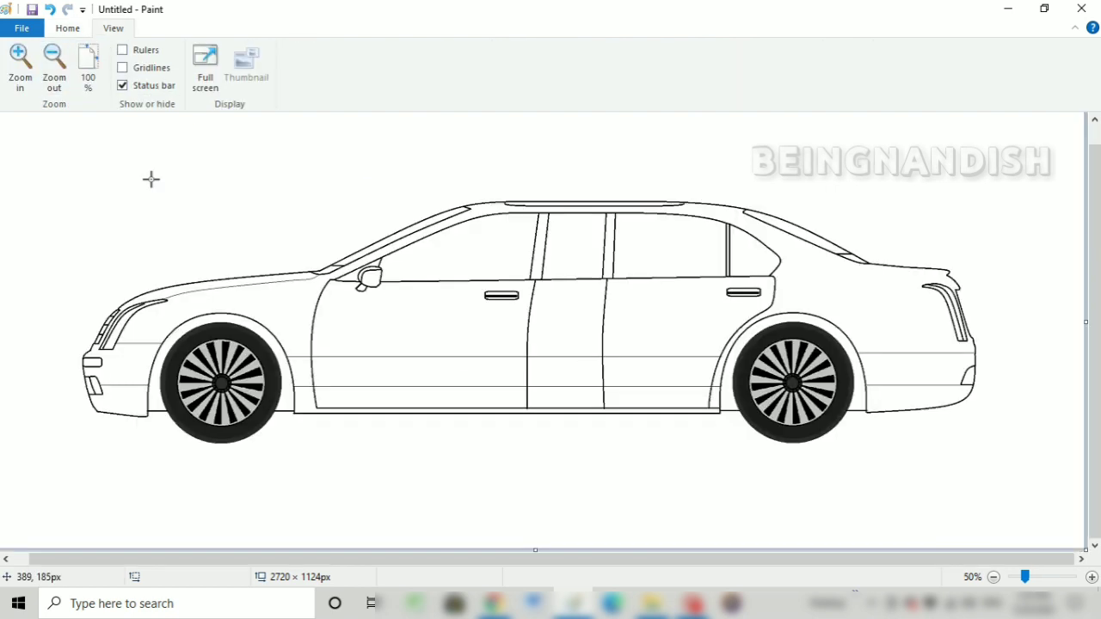
scroll(299, 385, up, 1)
click(67, 28)
click(616, 85)
click(215, 57)
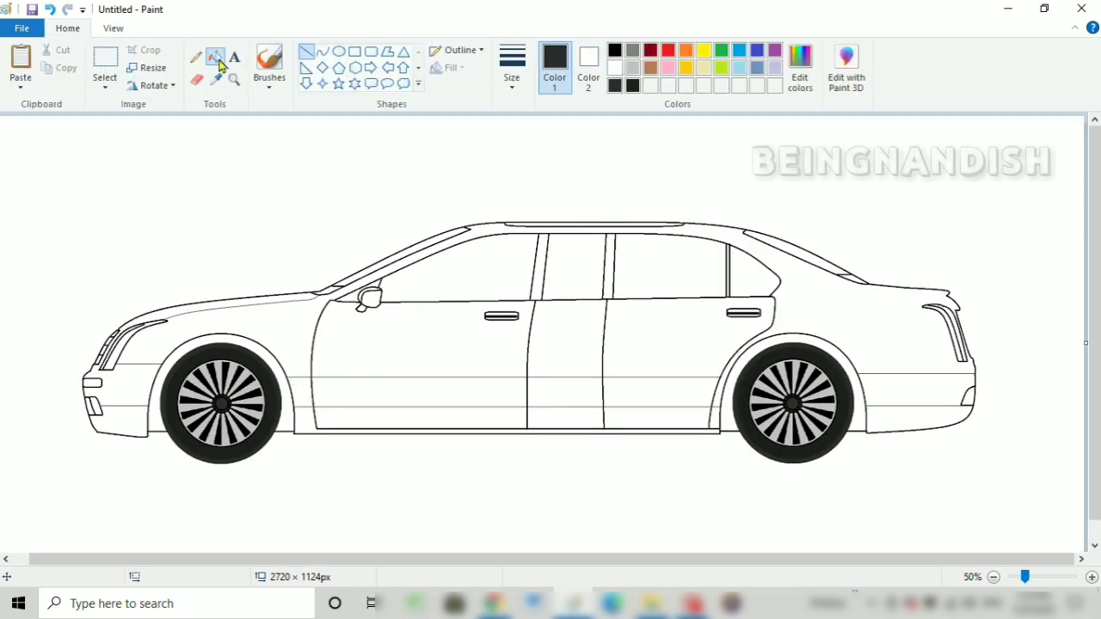
click(542, 249)
click(611, 249)
click(605, 224)
- Mix a darker, near-black grey, add it to the custom colors and fill both wheel arch gaps with it
double_click(632, 85)
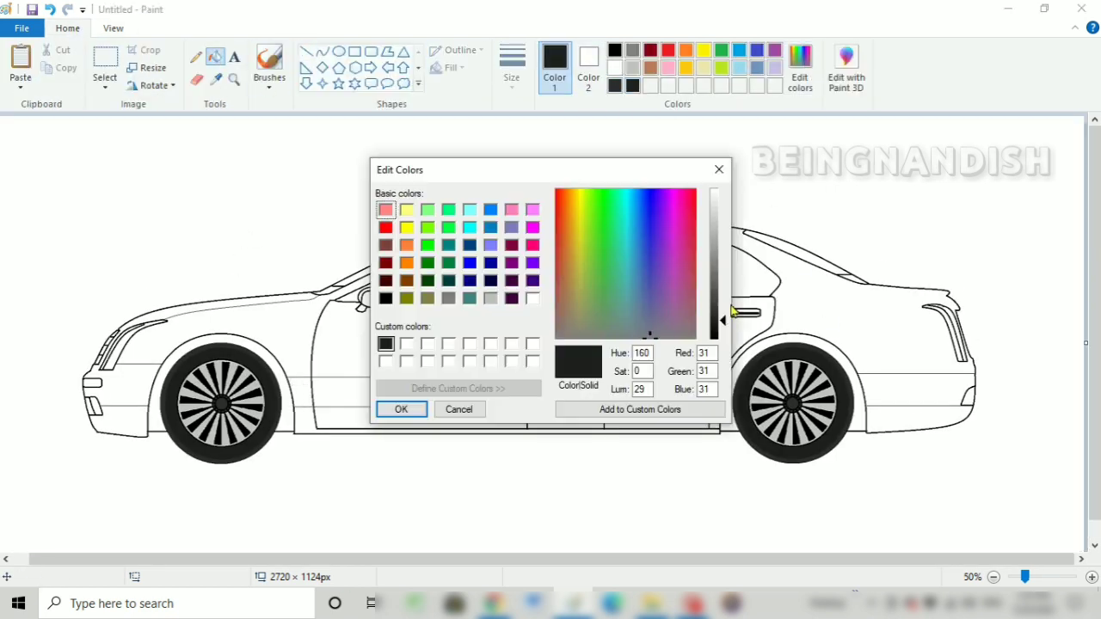
mouse_move(729, 315)
mouse_down()
mouse_move(730, 302)
mouse_move(720, 330)
mouse_up()
click(400, 408)
click(632, 85)
click(853, 370)
click(800, 69)
click(631, 410)
click(401, 409)
click(851, 370)
click(281, 367)
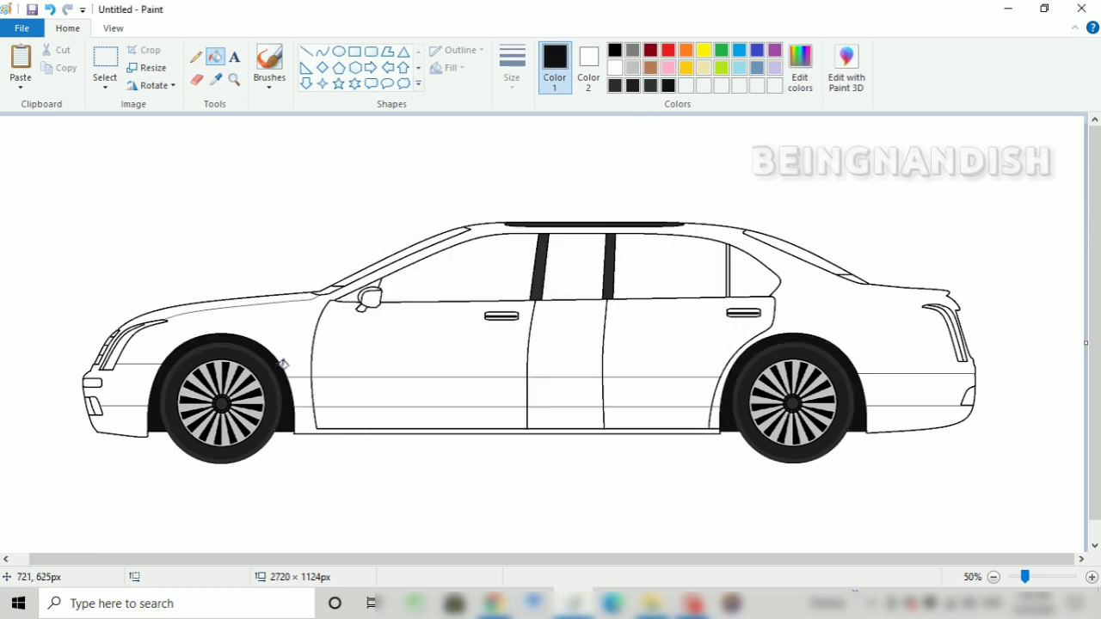
- Undo the trial dark grey fill on the rear door window and refill the two door pillars with a darker grey
click(615, 86)
click(670, 267)
key(ctrl+z)
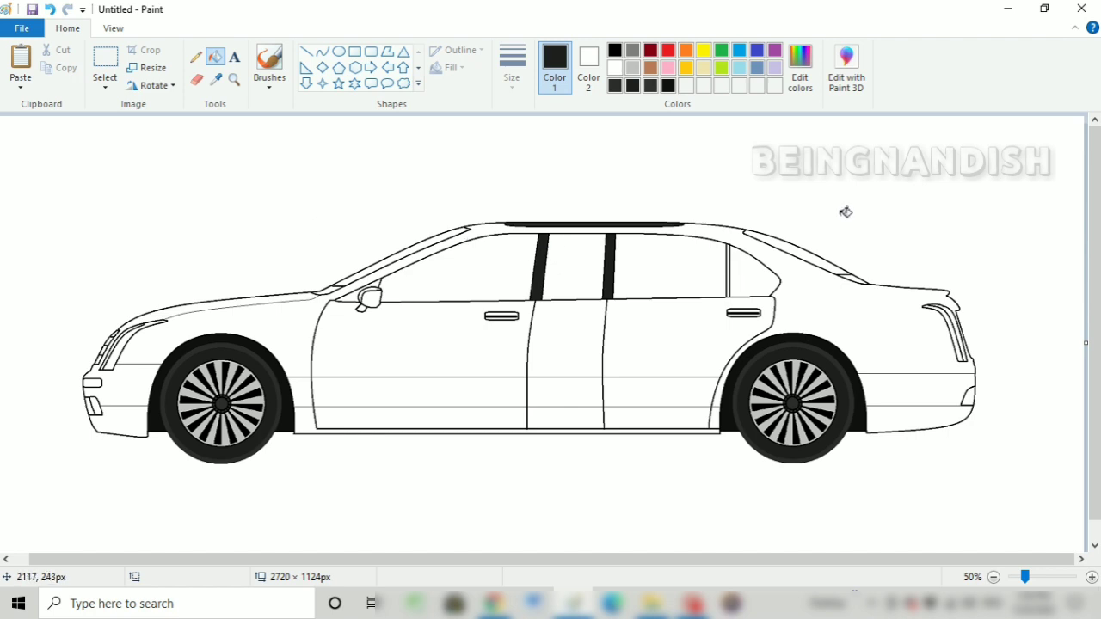
- Mix a slightly lighter dark grey and fill all side windows and the rear windscreen with it
click(800, 69)
drag(729, 313, 729, 304)
click(401, 409)
click(491, 273)
click(584, 270)
click(667, 268)
click(751, 273)
click(789, 251)
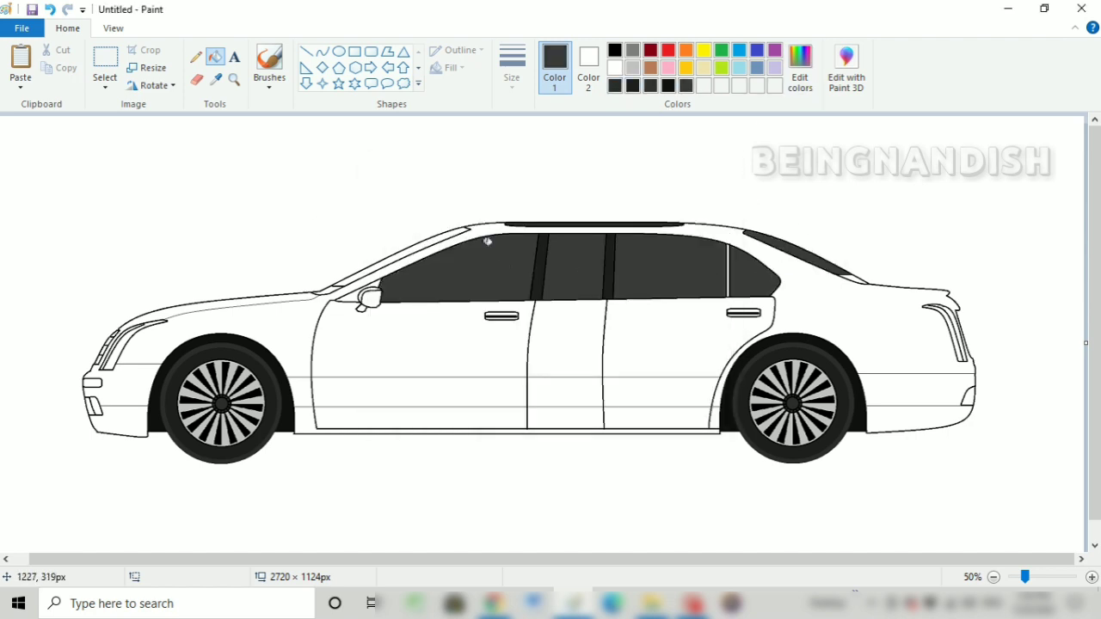
- Fill the corner in front of the side mirror, the rear bumper vent and the fog lamp's front section with near-black
click(669, 86)
click(353, 295)
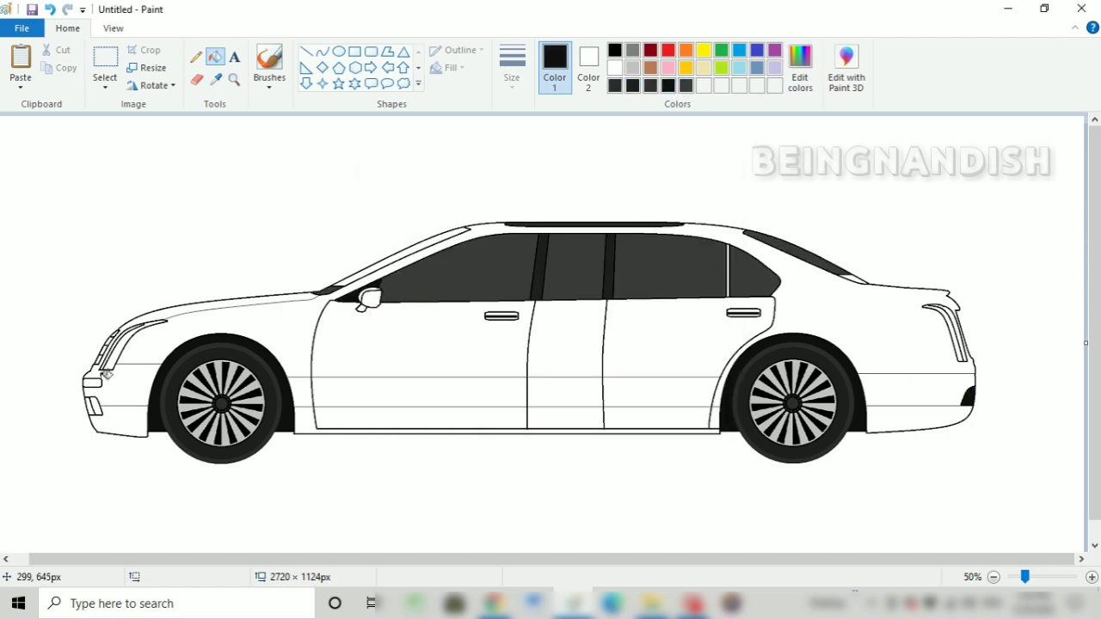
click(93, 406)
- Fill the front windscreen strip with medium grey
click(112, 29)
click(20, 62)
click(67, 28)
click(632, 51)
click(890, 350)
scroll(679, 453, down, 3)
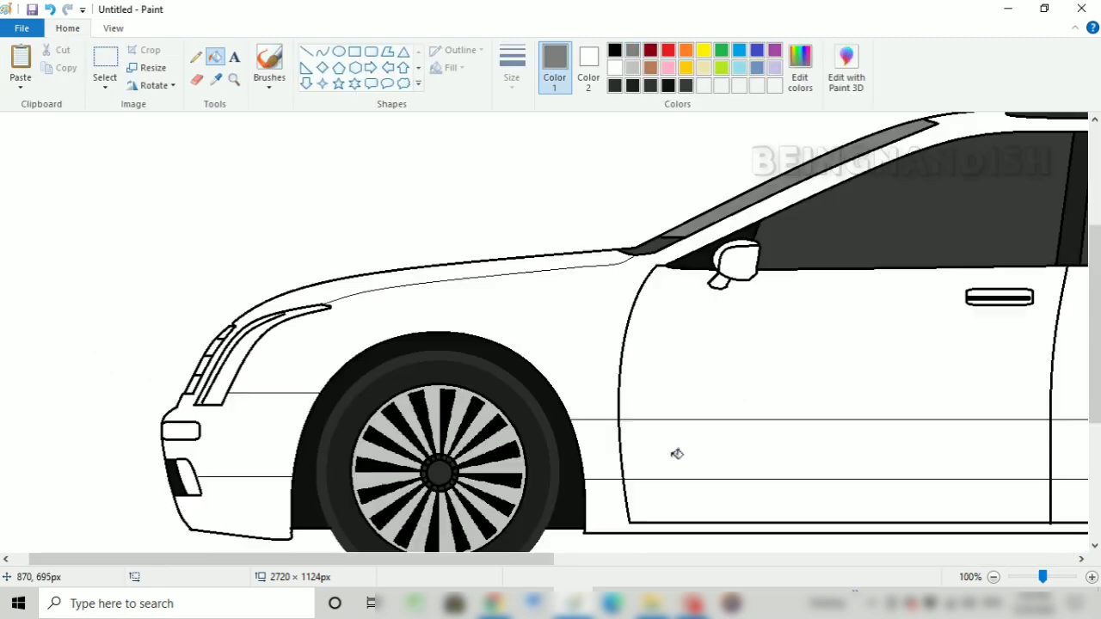
- Fill the divider before the rear quarter window with dark grey and both door handles with light grey
drag(434, 559, 831, 560)
click(632, 85)
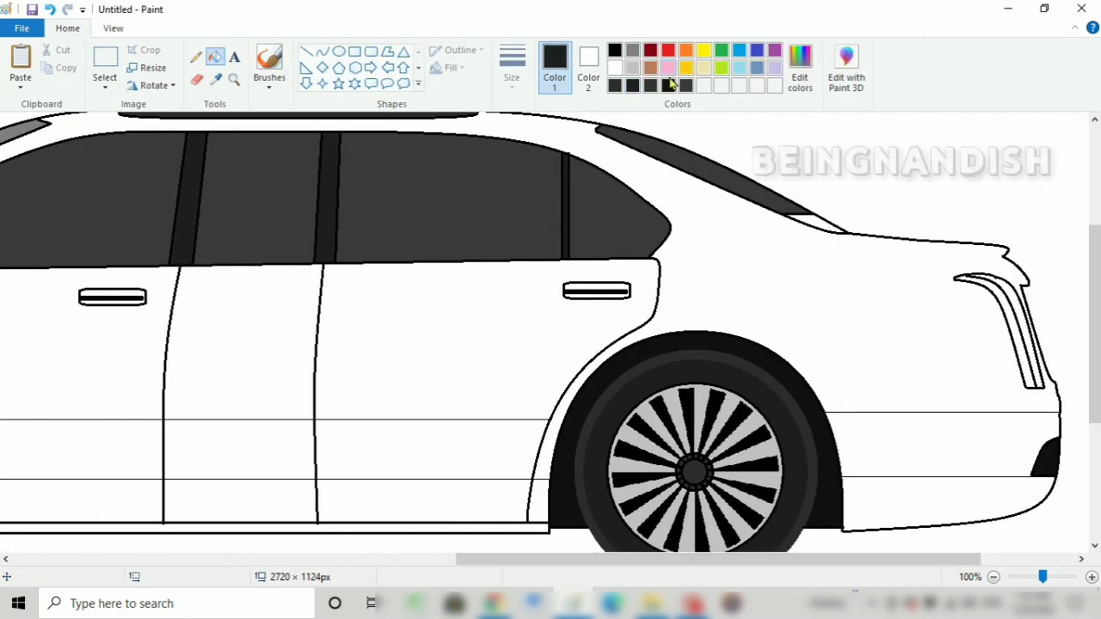
click(632, 68)
click(621, 285)
drag(595, 559, 482, 559)
click(359, 293)
- Recolor the outlines and centre bars of both door handles medium grey
click(632, 50)
click(805, 284)
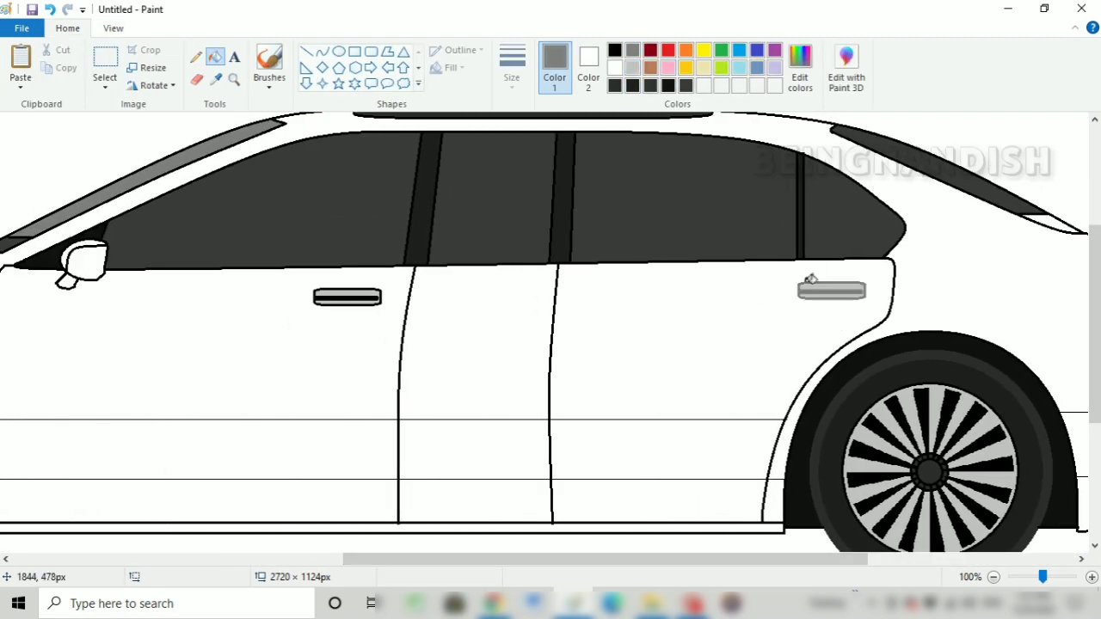
click(317, 293)
click(50, 9)
click(318, 291)
- Fill the side mirror's front edge and the headlight's wide outer section with light grey
click(685, 51)
click(632, 68)
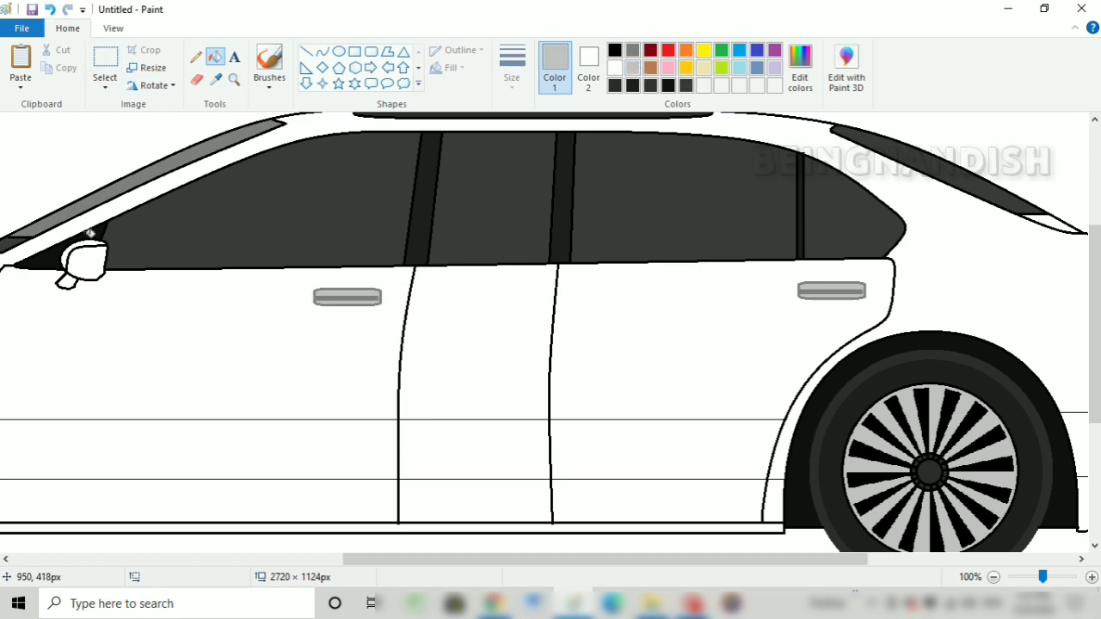
click(77, 246)
drag(375, 559, 131, 559)
click(155, 311)
- Fill the narrow inner strip of the headlight with orange
click(686, 51)
click(113, 318)
click(50, 10)
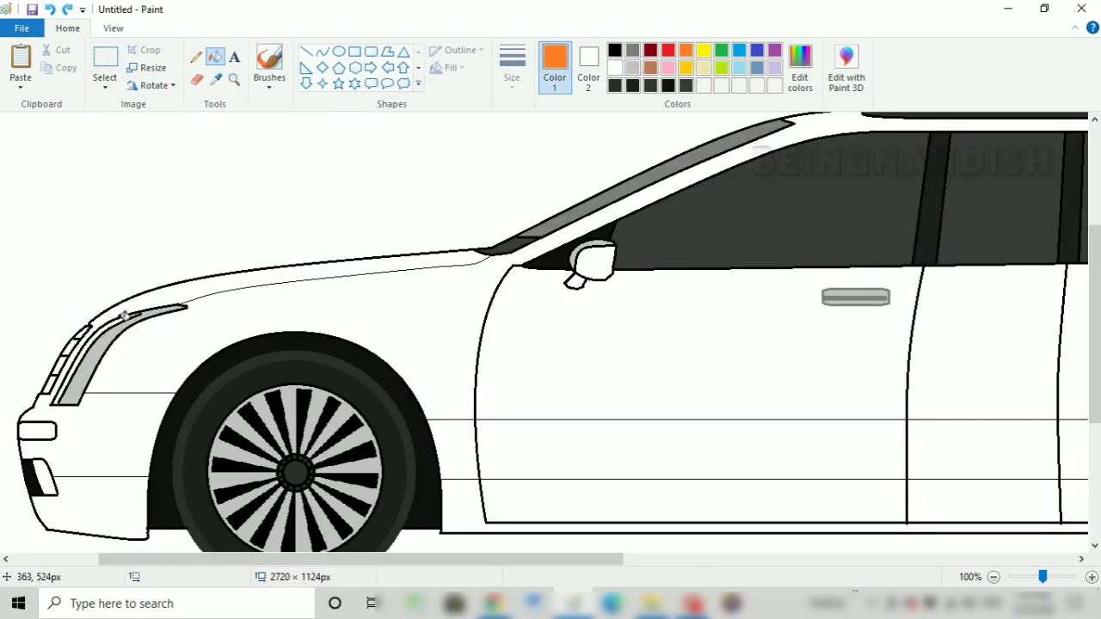
click(124, 316)
- Fill the front grille segments alternately with medium and light grey, and the fog lamp's rear section with light grey
click(667, 85)
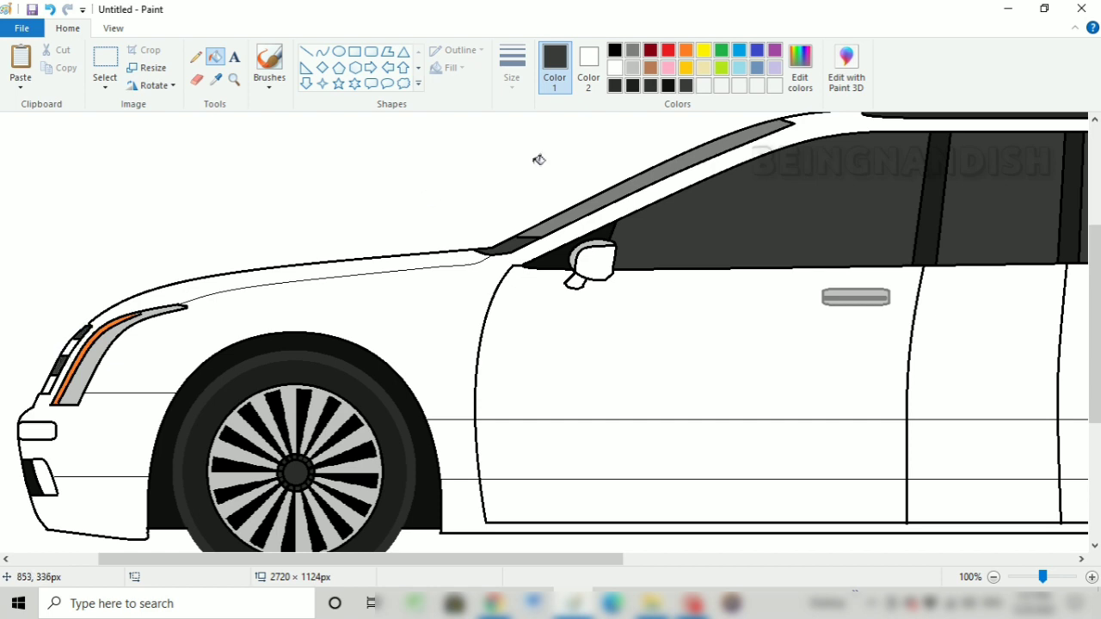
click(632, 68)
click(633, 52)
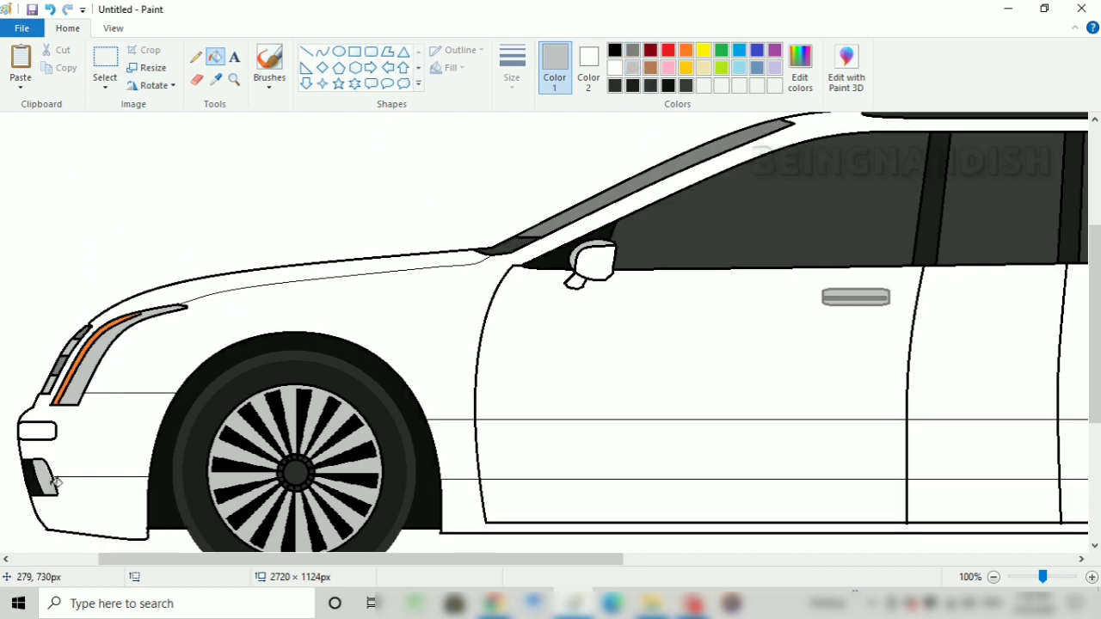
- Fill the small wedge at the lower end of the rear windscreen with near-black
click(114, 29)
click(59, 67)
click(22, 65)
drag(366, 560, 886, 560)
scroll(602, 344, down, 5)
click(68, 28)
click(668, 85)
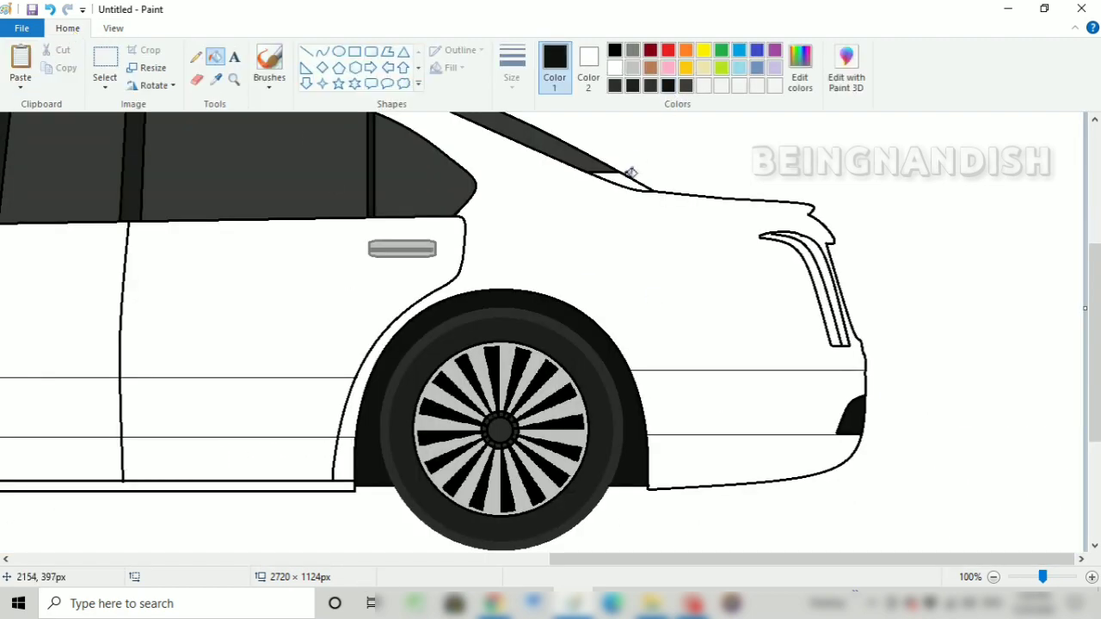
- Fill the tail light's rear strip with red and its front section and outlines with a custom dark red
click(799, 84)
click(458, 410)
click(668, 51)
click(808, 266)
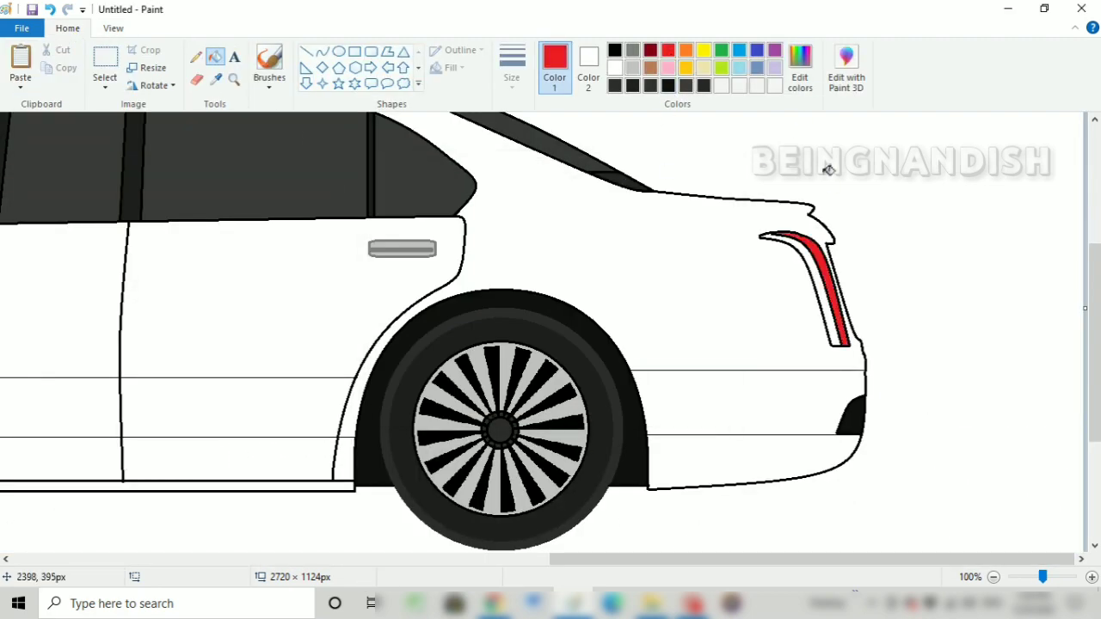
click(800, 84)
click(722, 287)
click(640, 409)
click(401, 409)
click(804, 256)
click(805, 242)
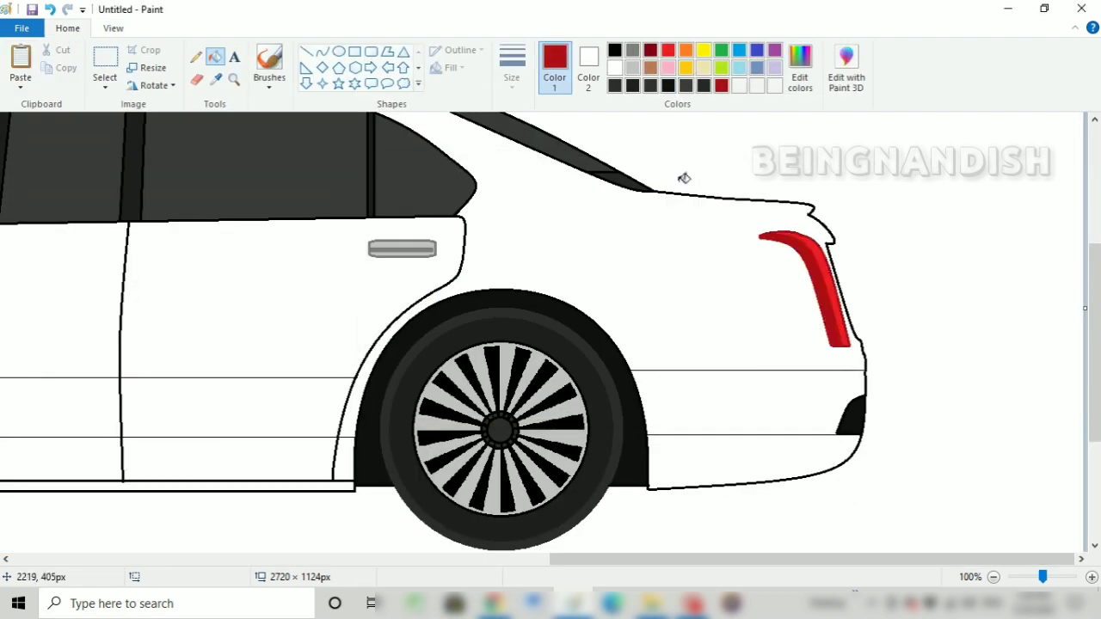
- Mix a custom olive-brown body color with Red 146, Green 129 and Blue 75
scroll(681, 179, up, 3)
click(114, 28)
click(60, 67)
click(68, 29)
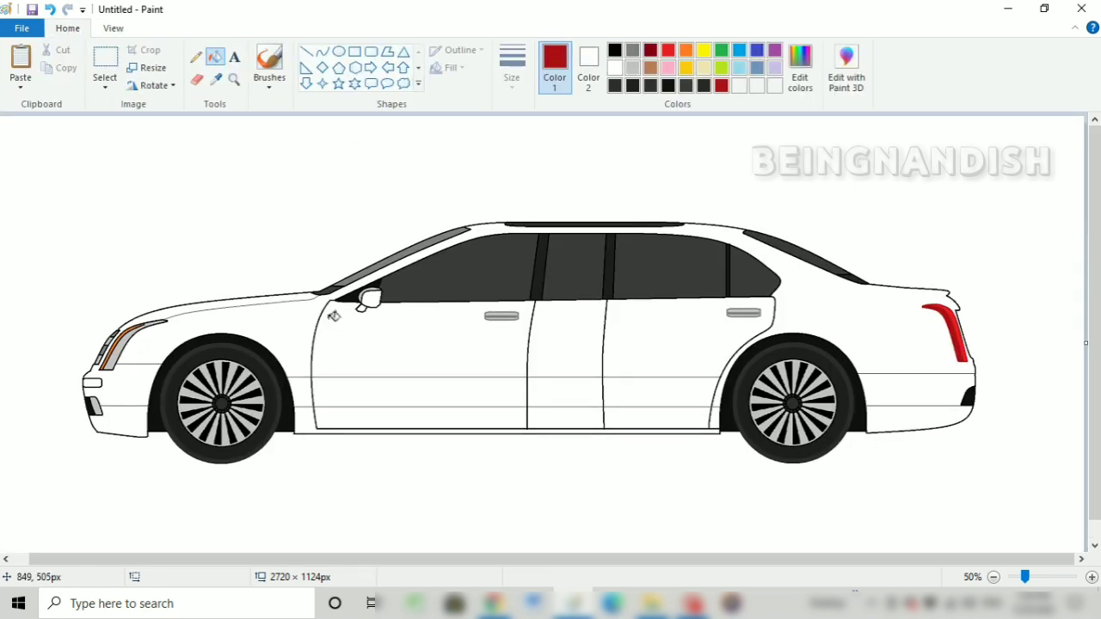
click(700, 69)
click(800, 65)
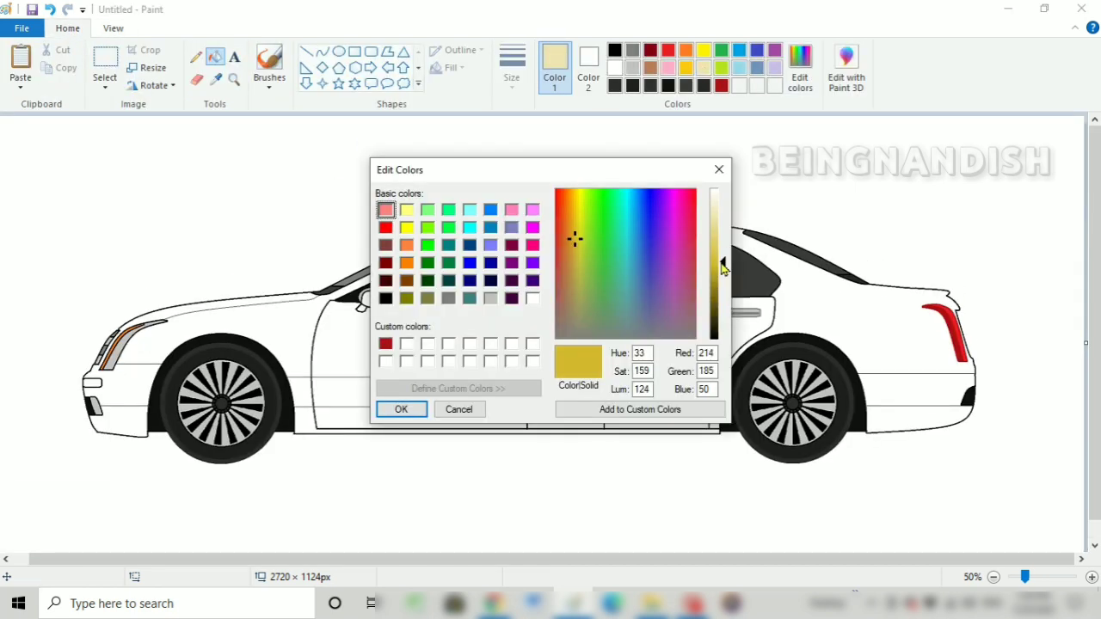
click(576, 303)
click(640, 409)
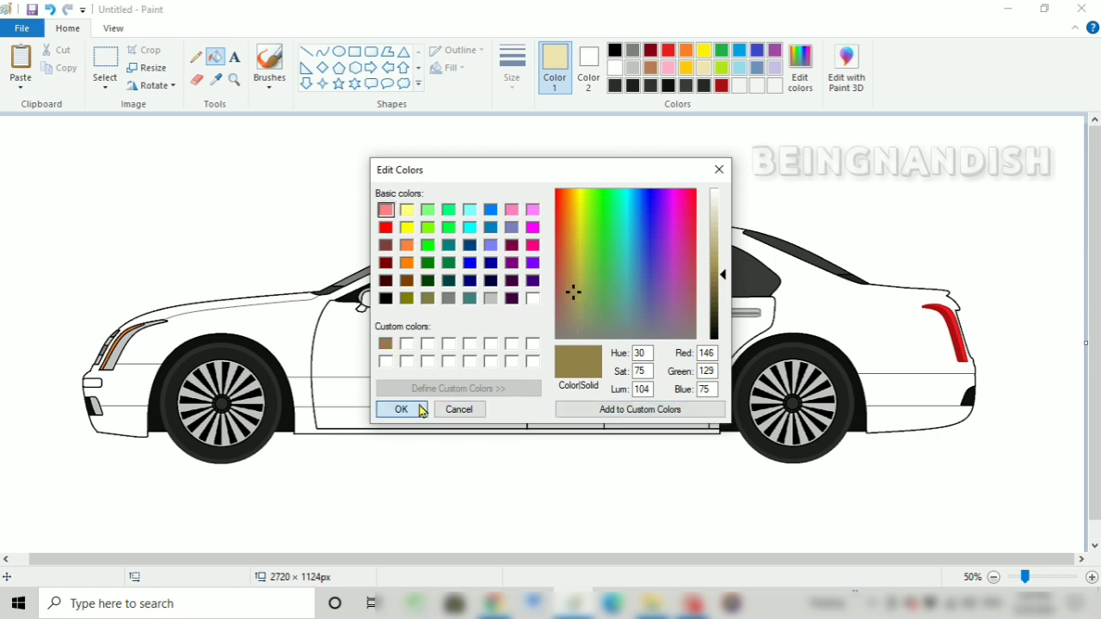
click(419, 409)
- Fill the bonnet, front fender, front bumper sections, front door and side mirror with the olive-brown color
click(280, 334)
click(185, 311)
click(128, 391)
click(93, 383)
click(126, 418)
click(413, 392)
click(404, 344)
click(370, 299)
- Fill the middle body section, rear door and rear bumper sections with the same olive-brown
click(563, 413)
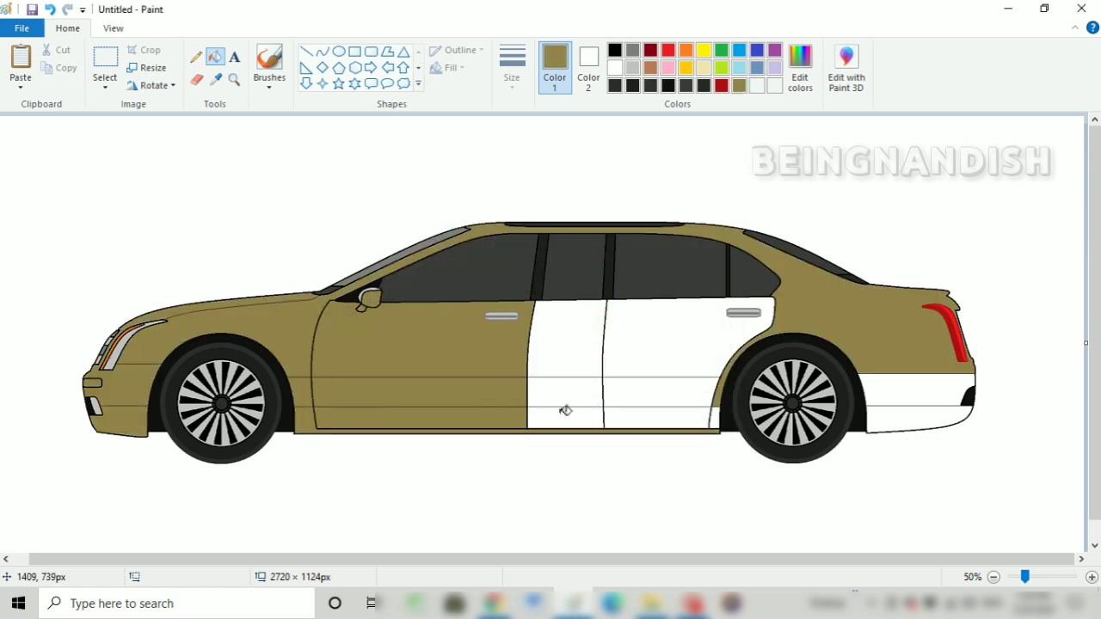
click(565, 361)
click(688, 370)
click(946, 401)
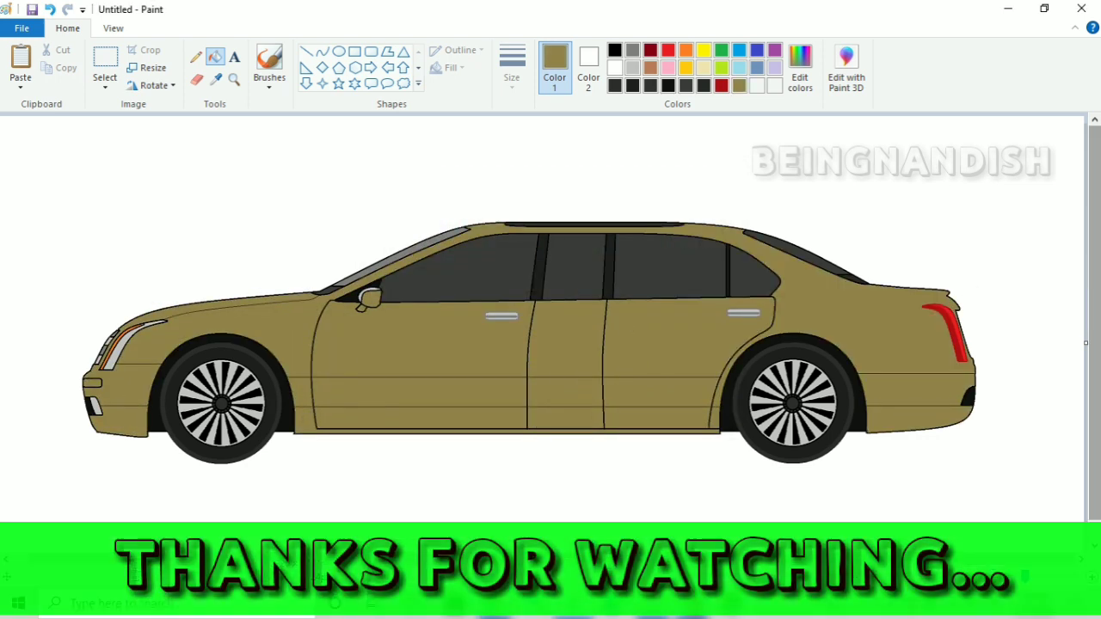
drag(1095, 404, 1094, 421)
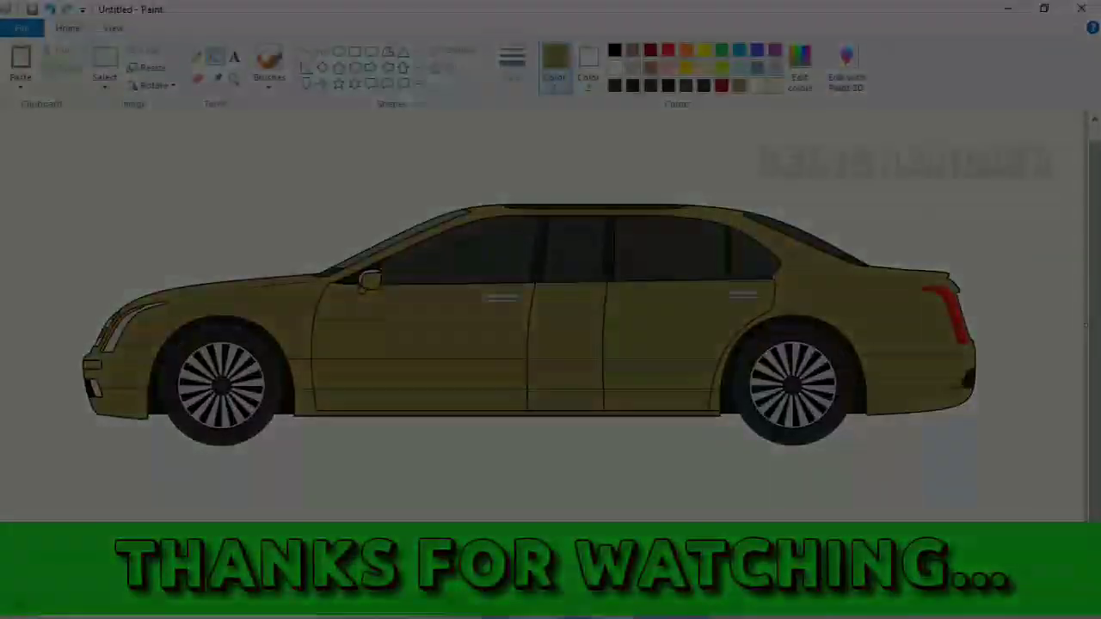